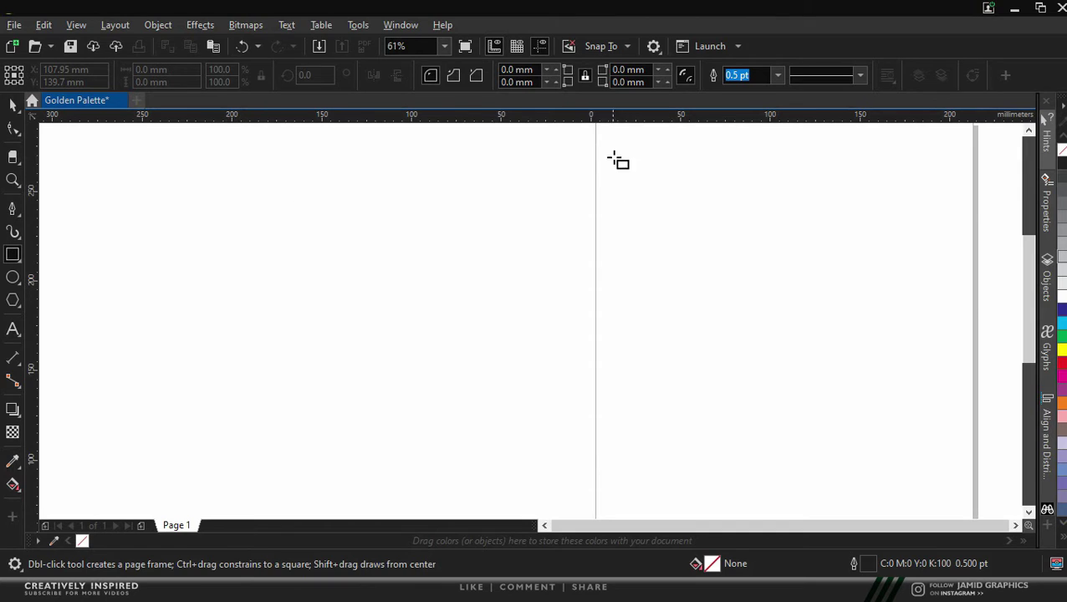
# - Draw a rectangle about 69 by 62 mm on the page and paste in Golden Color Cheat Code.jpg copied from File Explorer
pyautogui.moveTo(612, 158); pyautogui.dragTo(736, 269)
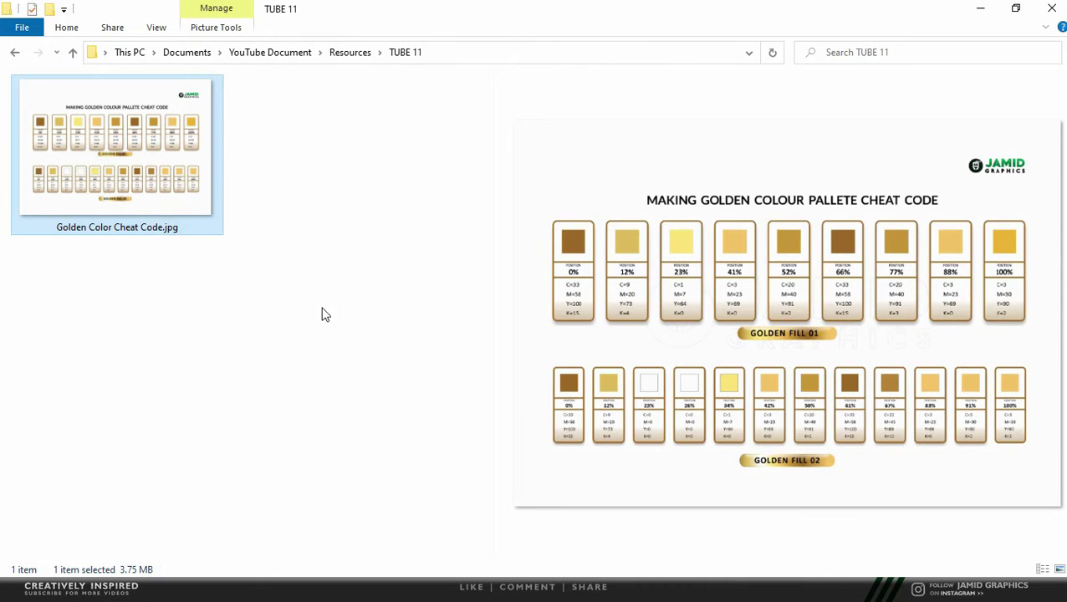
pyautogui.rightClick(142, 159)
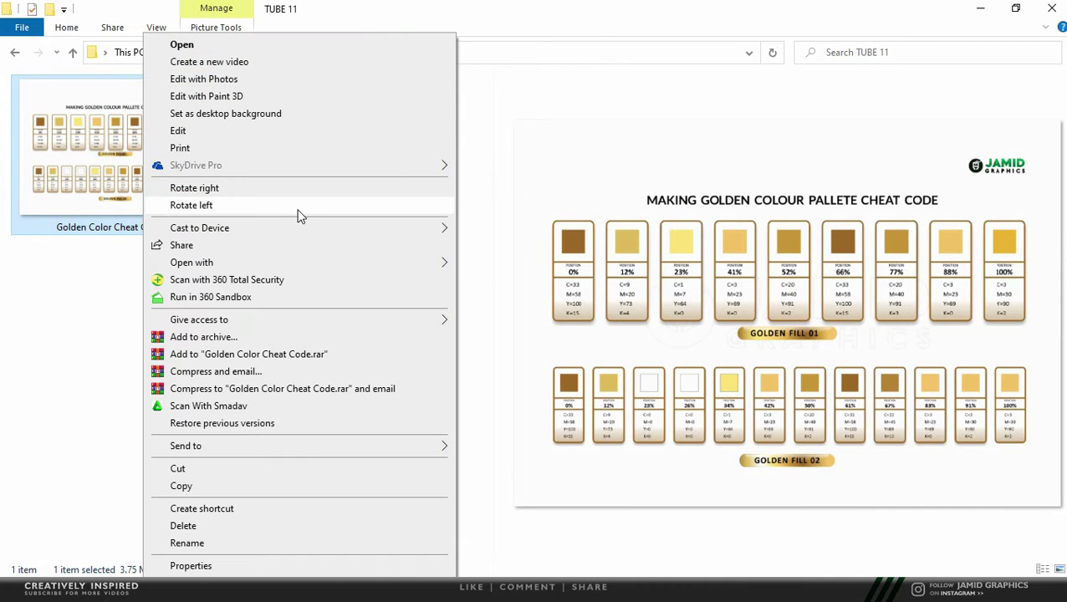
pyautogui.click(271, 486)
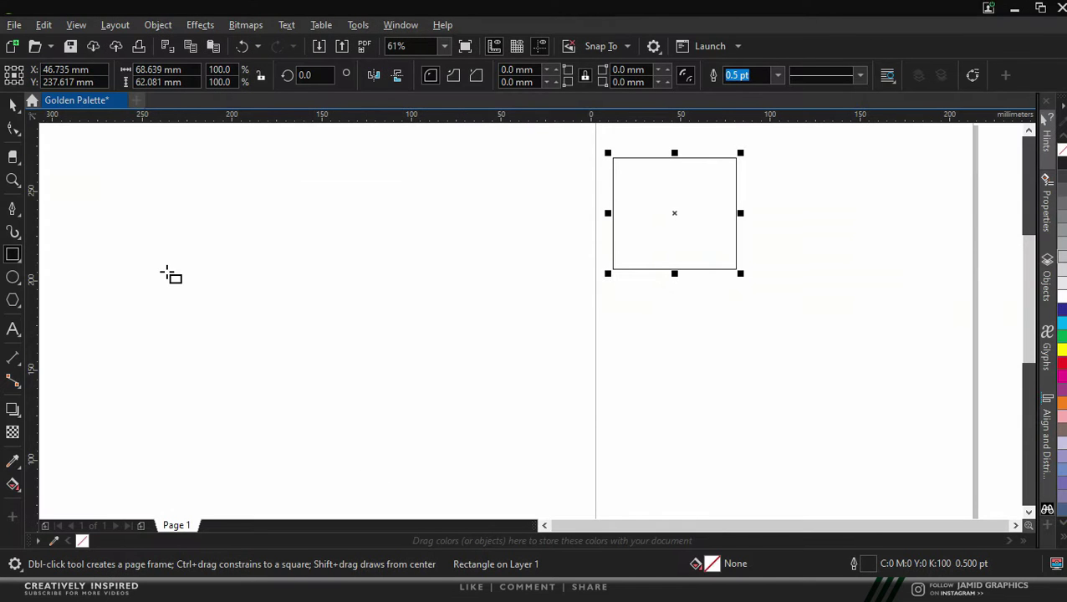
pyautogui.hotkey('ctrl', 'v')
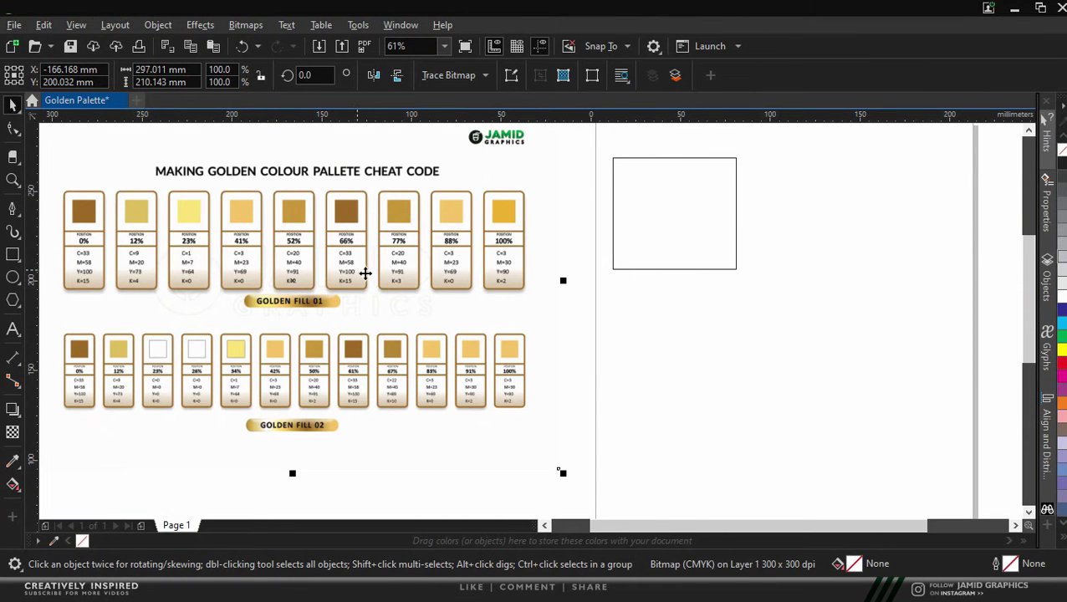
# - Move the rectangle below the cheat chart's lower swatch row and give it a fountain fill, keeping the swatches uncovered by the fill dialog
pyautogui.click(709, 269)
pyautogui.moveTo(710, 269); pyautogui.dragTo(445, 517)
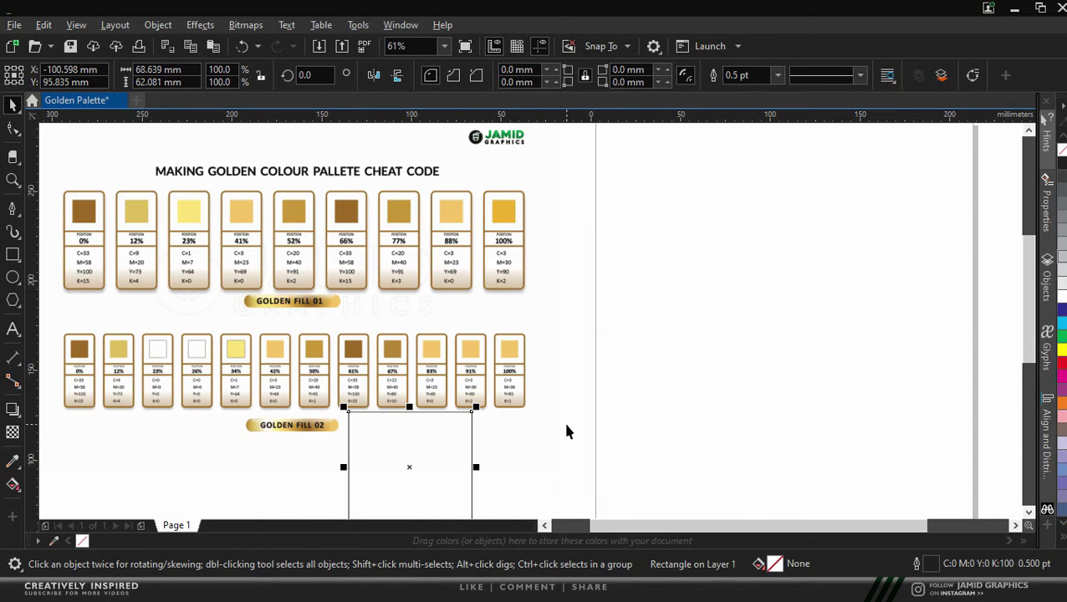
pyautogui.press('F11')
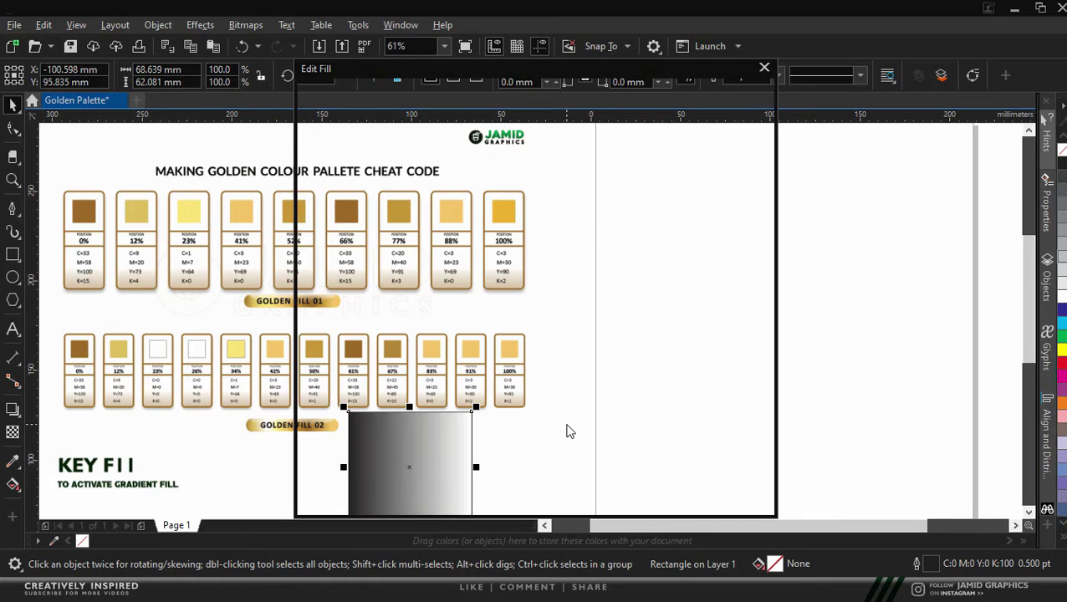
pyautogui.moveTo(491, 77); pyautogui.dragTo(737, 86)
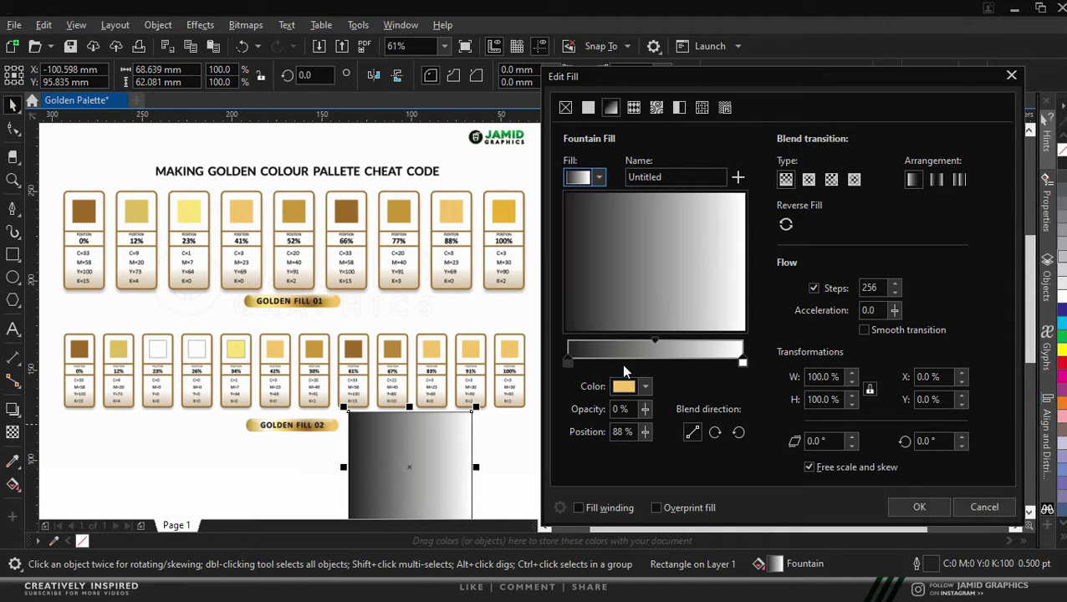
# - Set the gradient's starting colour, using the CMYK model, by sampling the brown 0% swatch in the Golden Fill 01 row
pyautogui.click(568, 362)
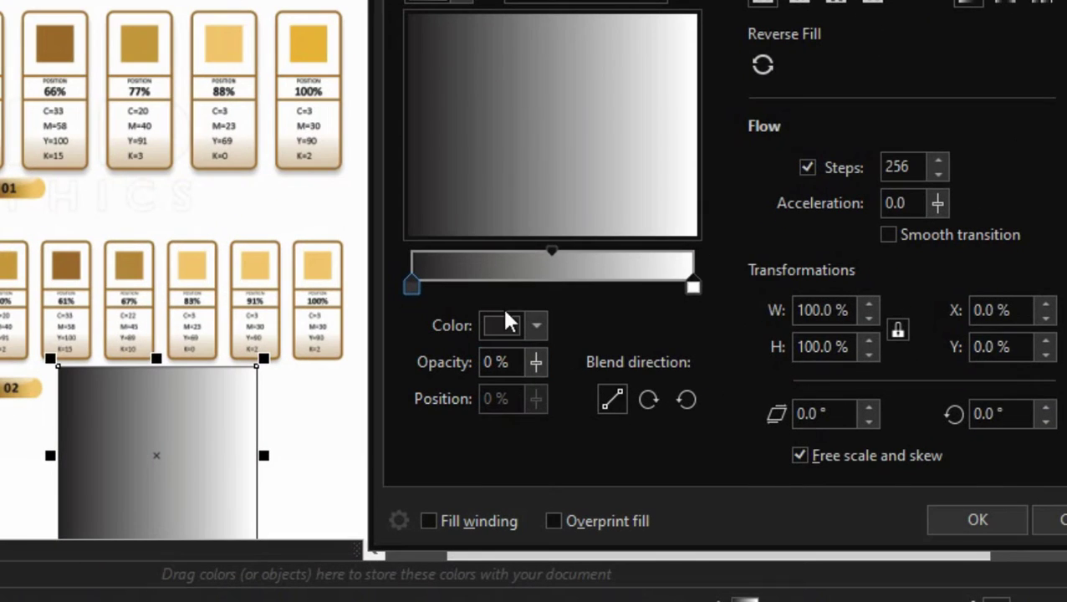
pyautogui.click(645, 386)
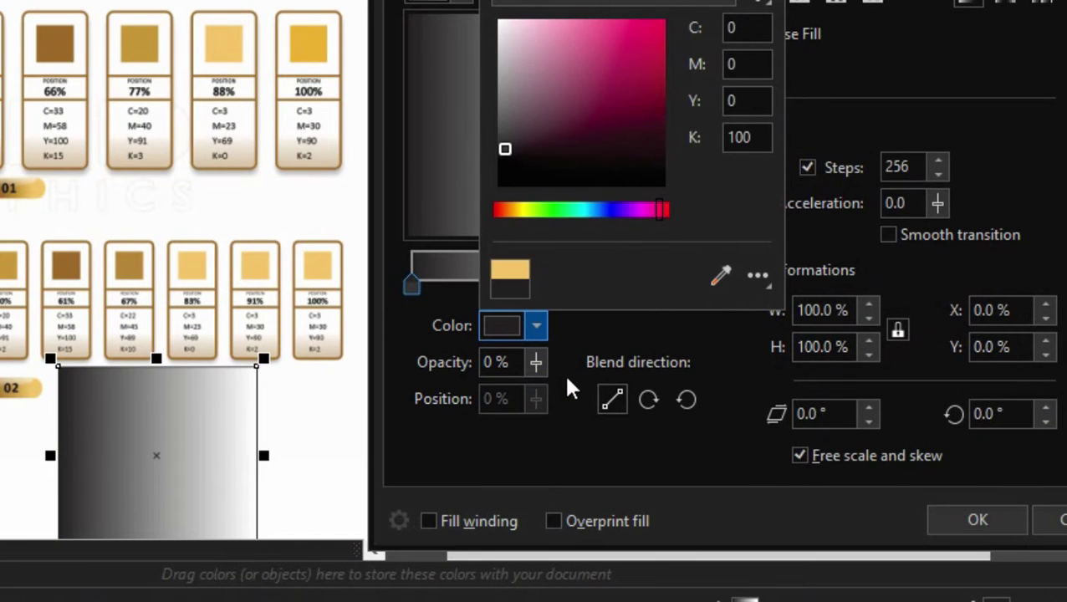
pyautogui.click(717, 275)
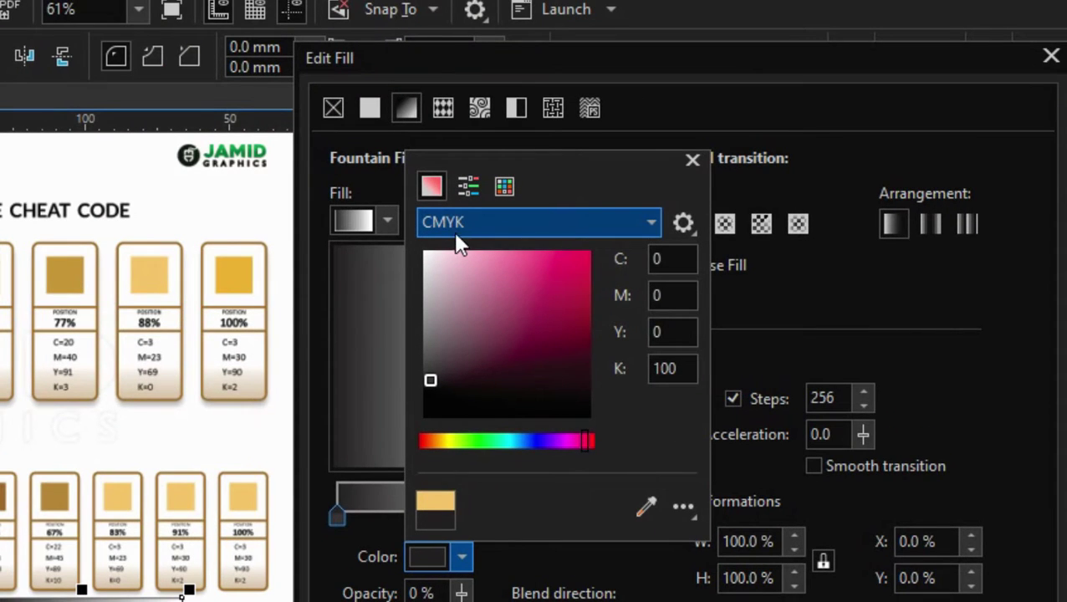
pyautogui.click(538, 221)
pyautogui.click(510, 286)
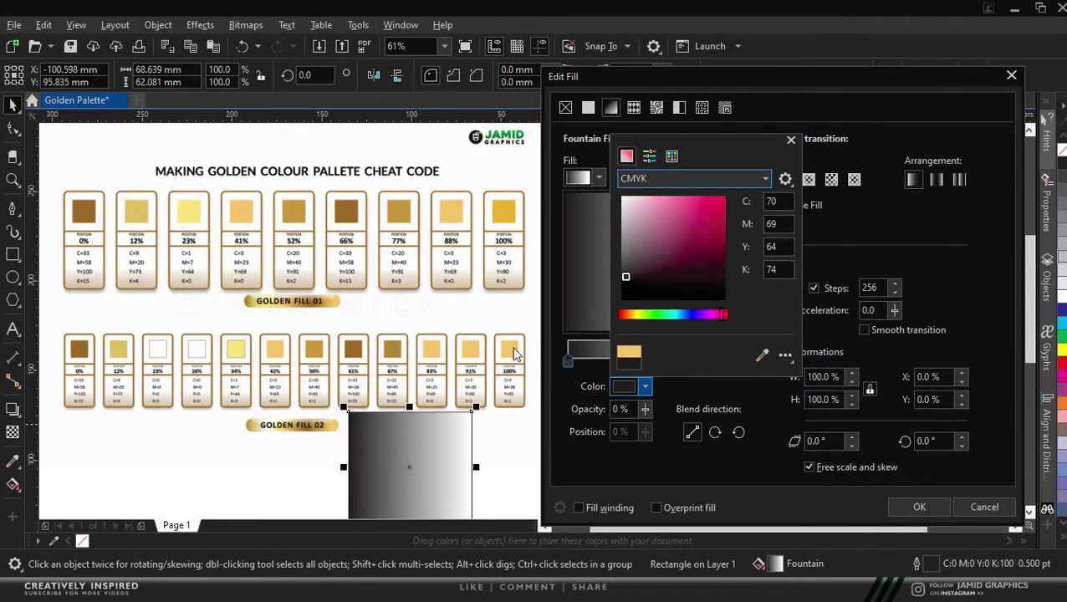
pyautogui.click(761, 355)
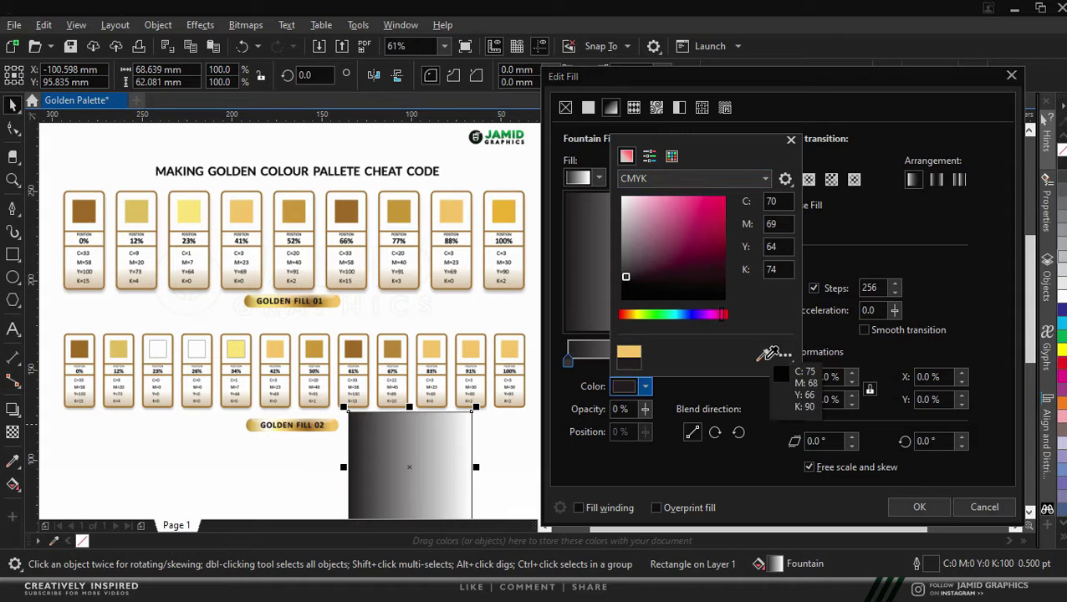
pyautogui.click(94, 207)
pyautogui.click(693, 391)
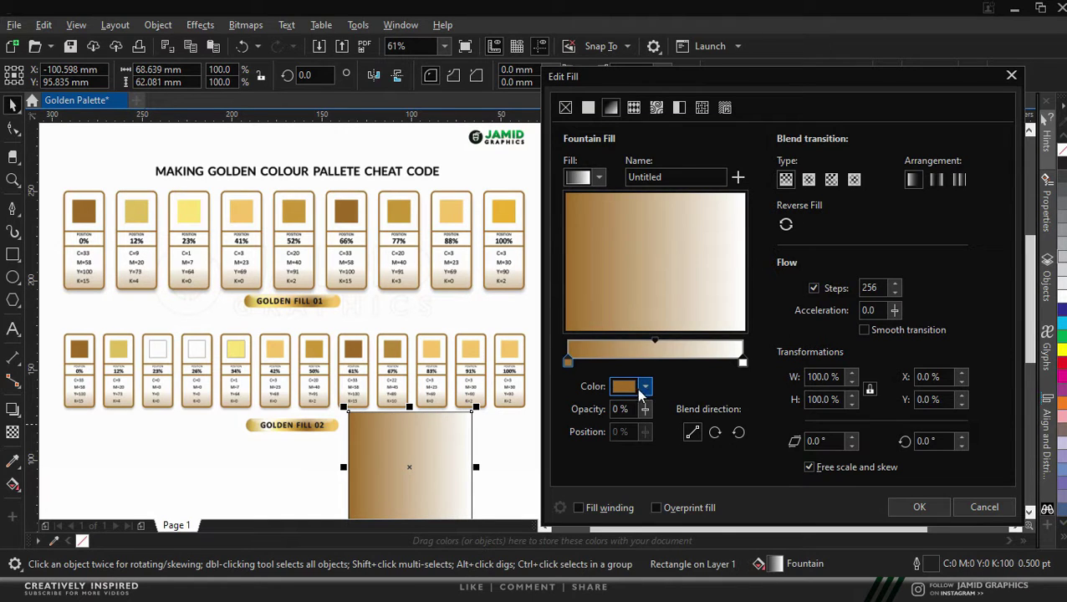
# - Add a gradient stop at 12% and colour it by sampling the 12% swatch of Golden Fill 01
pyautogui.doubleClick(589, 362)
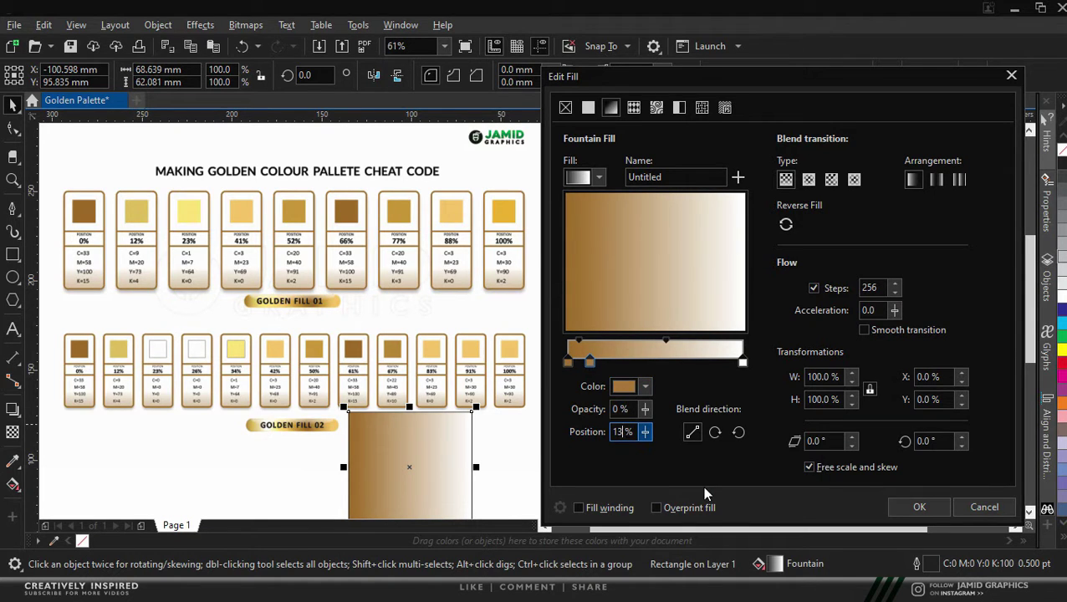
pyautogui.press('BackSpace')
pyautogui.press('BackSpace')
pyautogui.write('12')
pyautogui.click(645, 386)
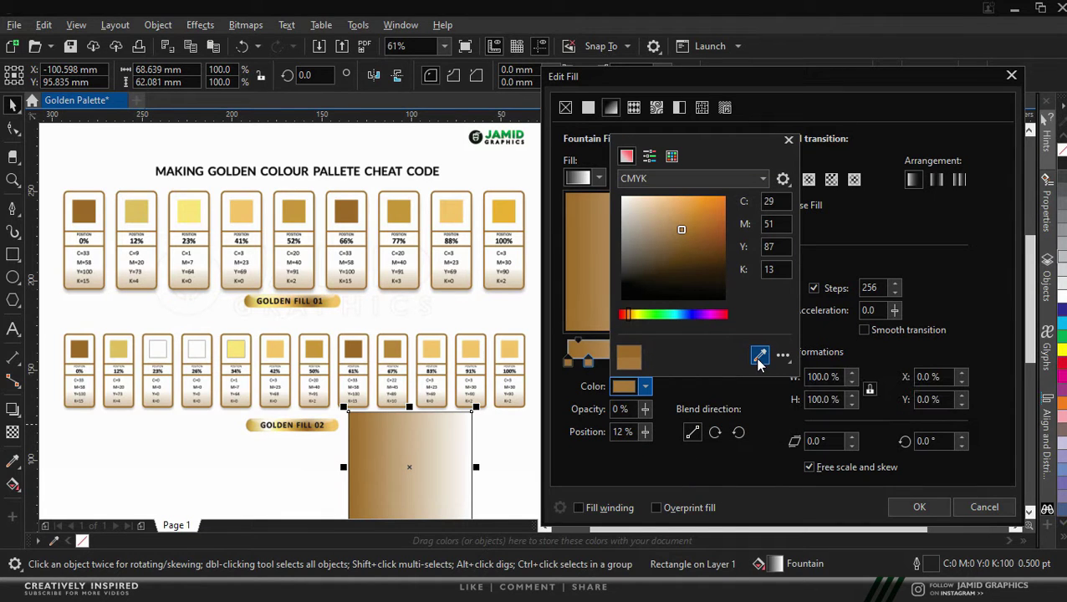
pyautogui.click(758, 357)
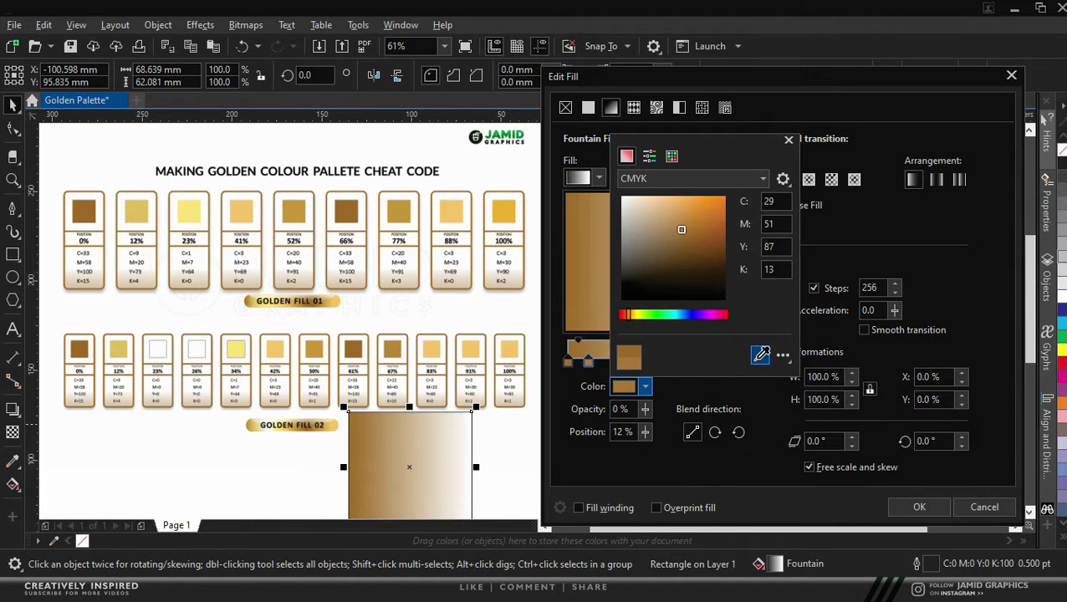
pyautogui.click(141, 213)
pyautogui.click(669, 387)
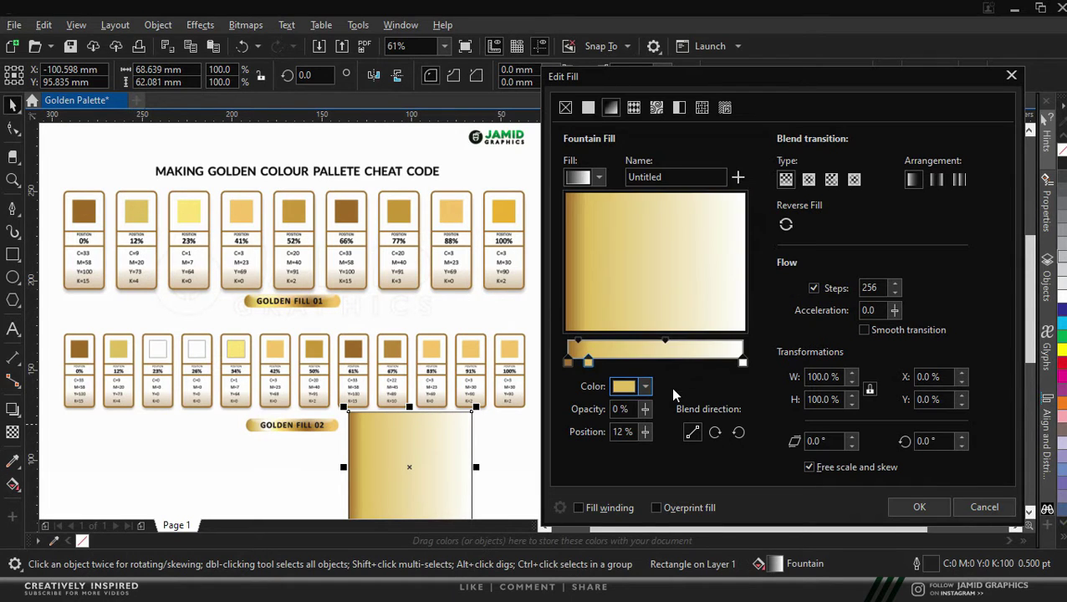
# - Add a gradient stop at 23% and colour it by sampling the light yellow 23% swatch of Golden Fill 01
pyautogui.doubleClick(646, 356)
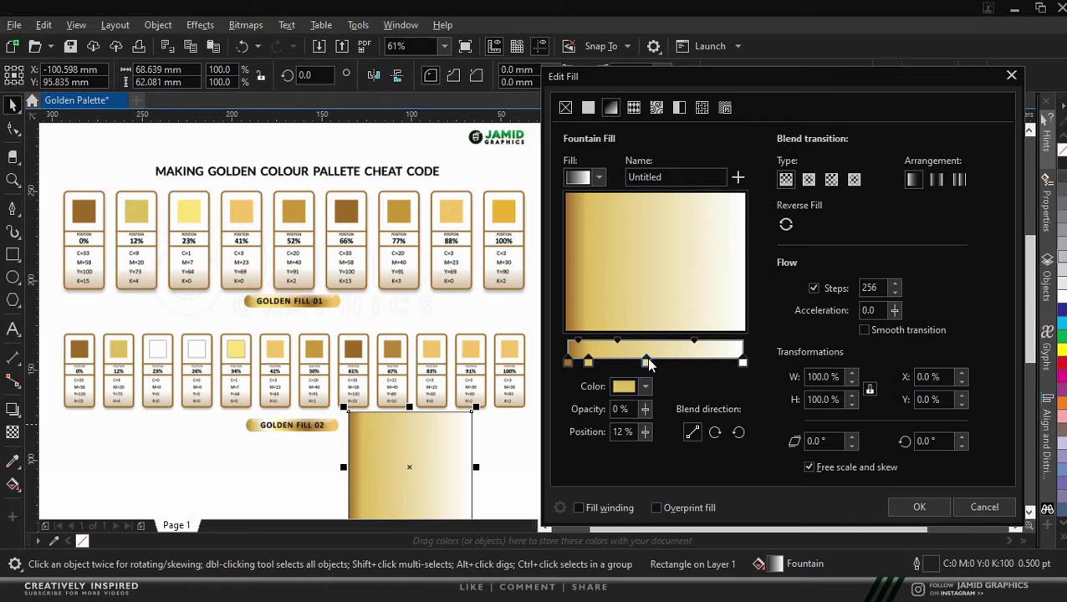
pyautogui.click(635, 432)
pyautogui.moveTo(621, 433); pyautogui.dragTo(610, 430)
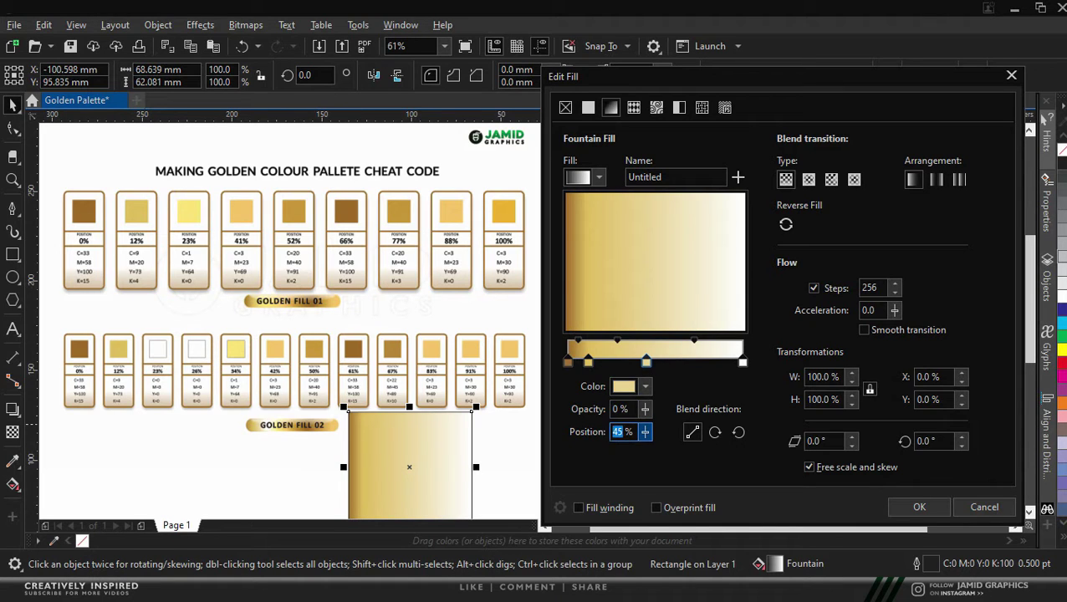
pyautogui.write('23')
pyautogui.click(623, 387)
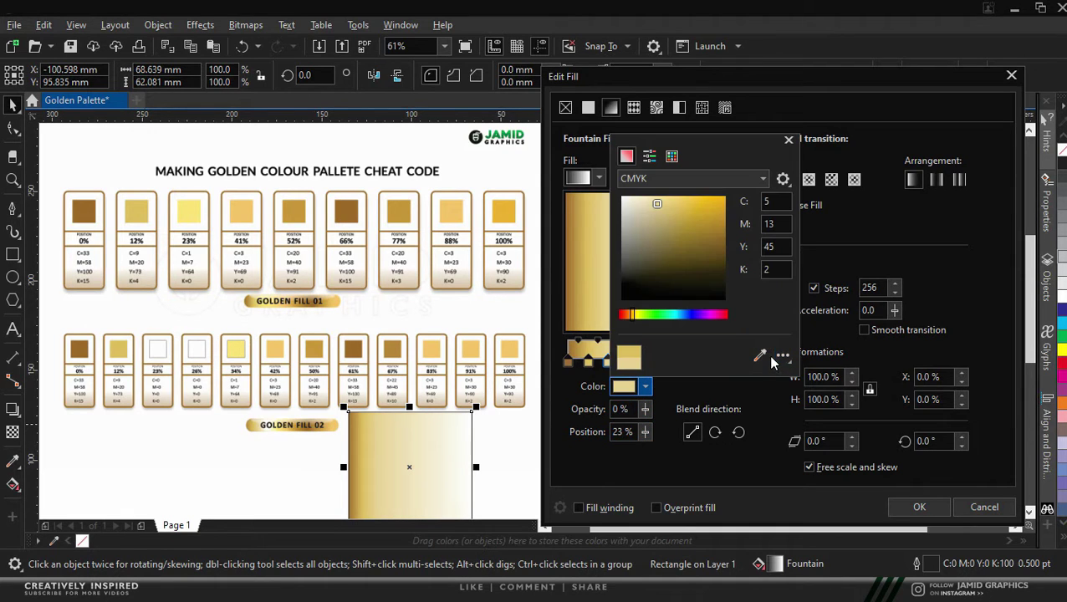
pyautogui.click(759, 356)
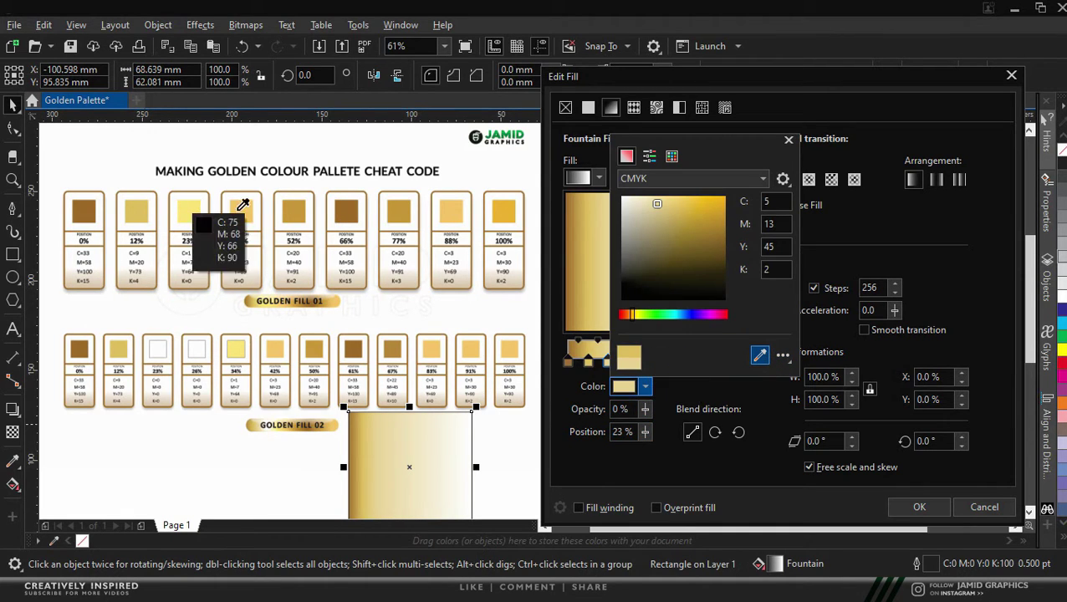
pyautogui.click(188, 213)
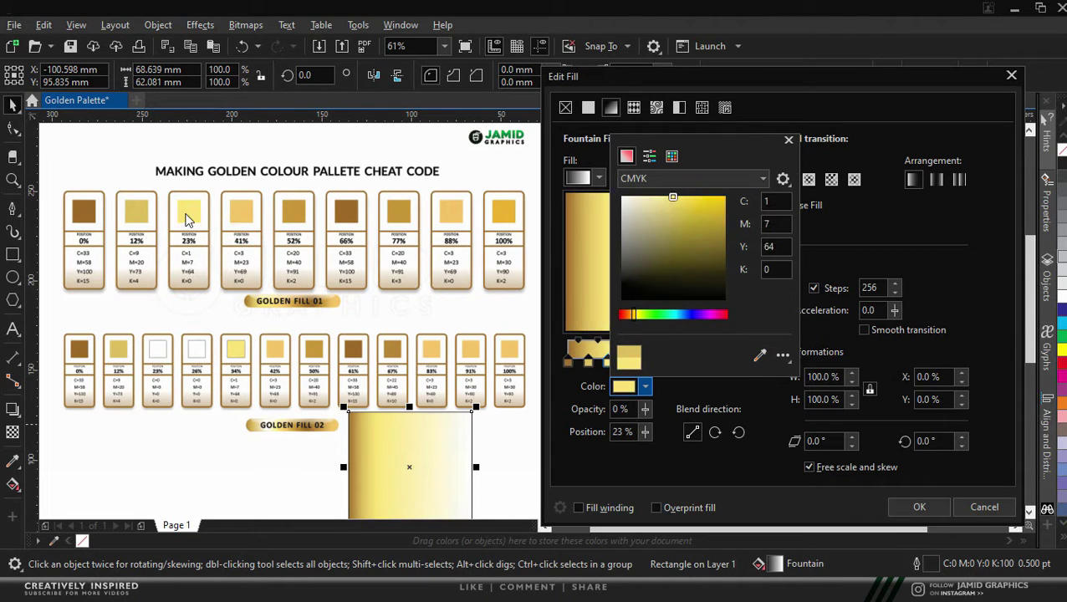
pyautogui.click(676, 388)
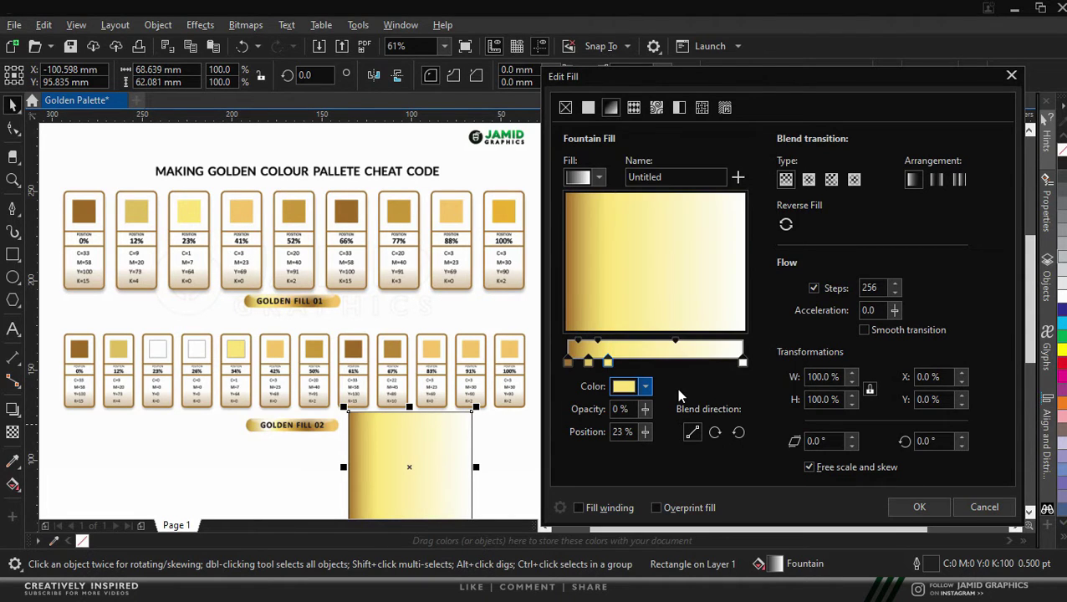
# - Add a gradient stop at 41% and colour it by sampling the 41% swatch of Golden Fill 01
pyautogui.doubleClick(638, 360)
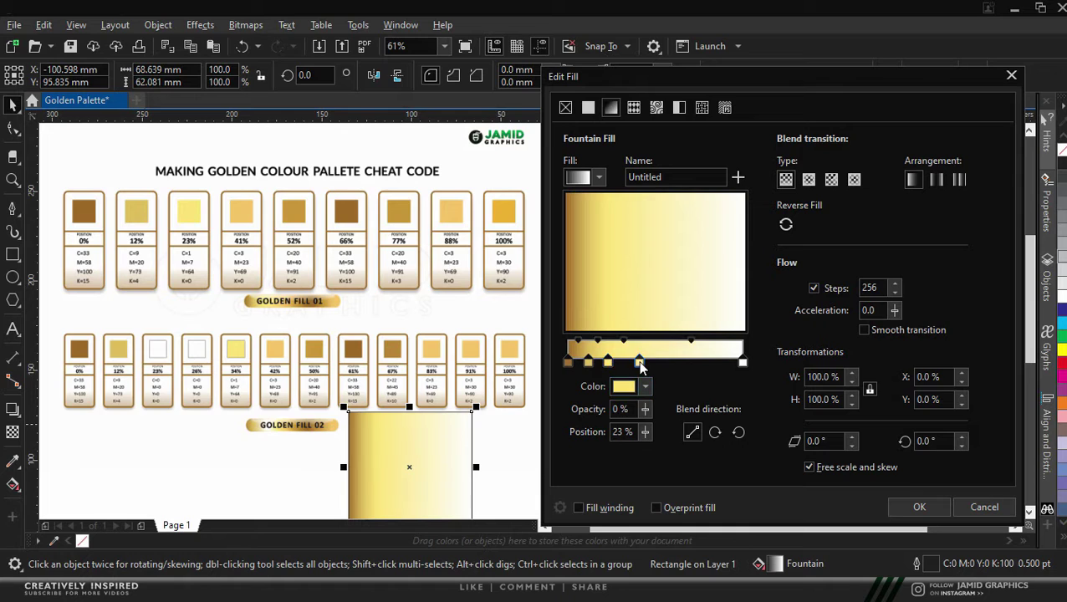
pyautogui.doubleClick(622, 431)
pyautogui.click(625, 387)
pyautogui.click(759, 355)
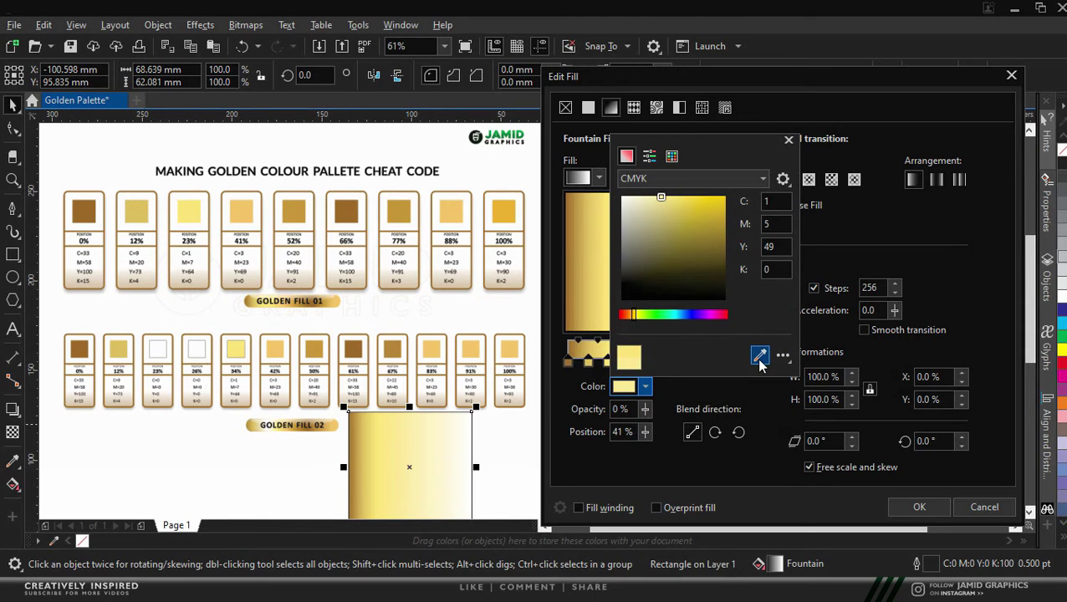
pyautogui.click(251, 215)
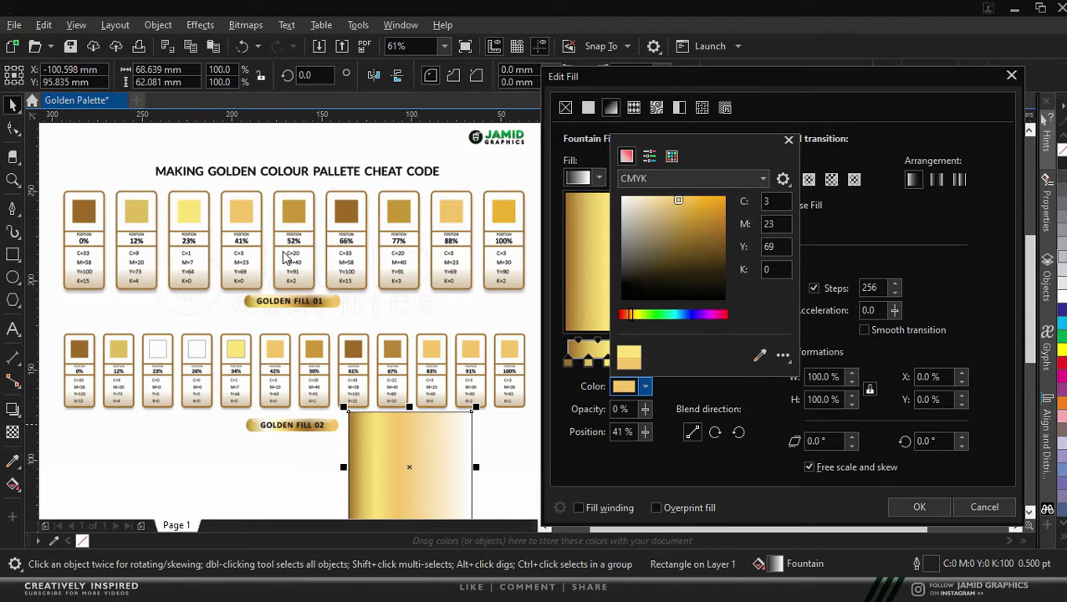
pyautogui.click(734, 393)
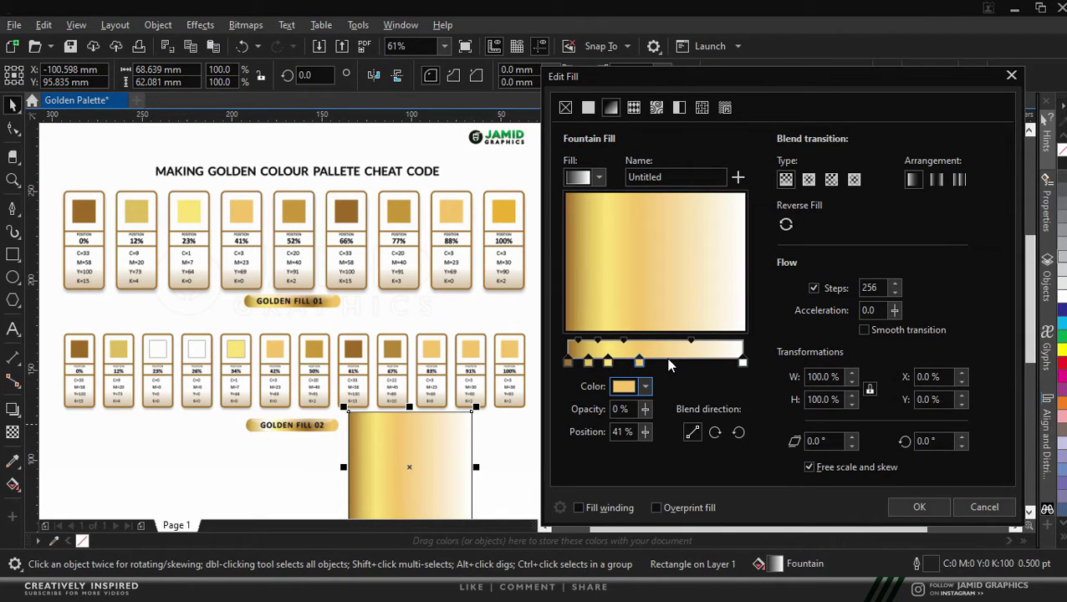
# - Add a gradient stop at 52% and colour it by sampling the dark gold 52% swatch of Golden Fill 01
pyautogui.doubleClick(667, 361)
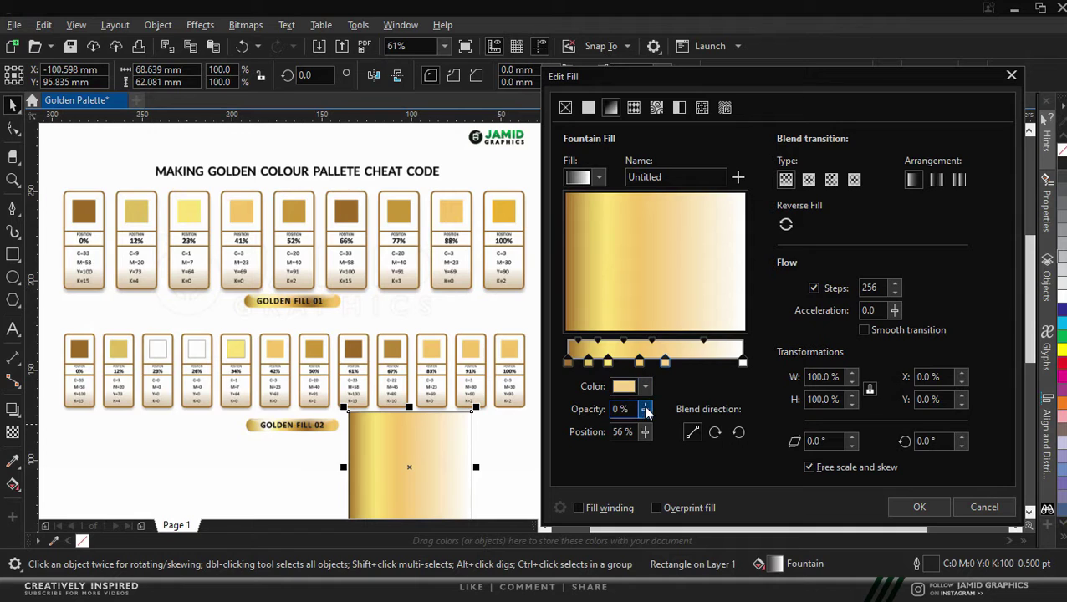
pyautogui.click(625, 432)
pyautogui.moveTo(623, 435); pyautogui.dragTo(620, 441)
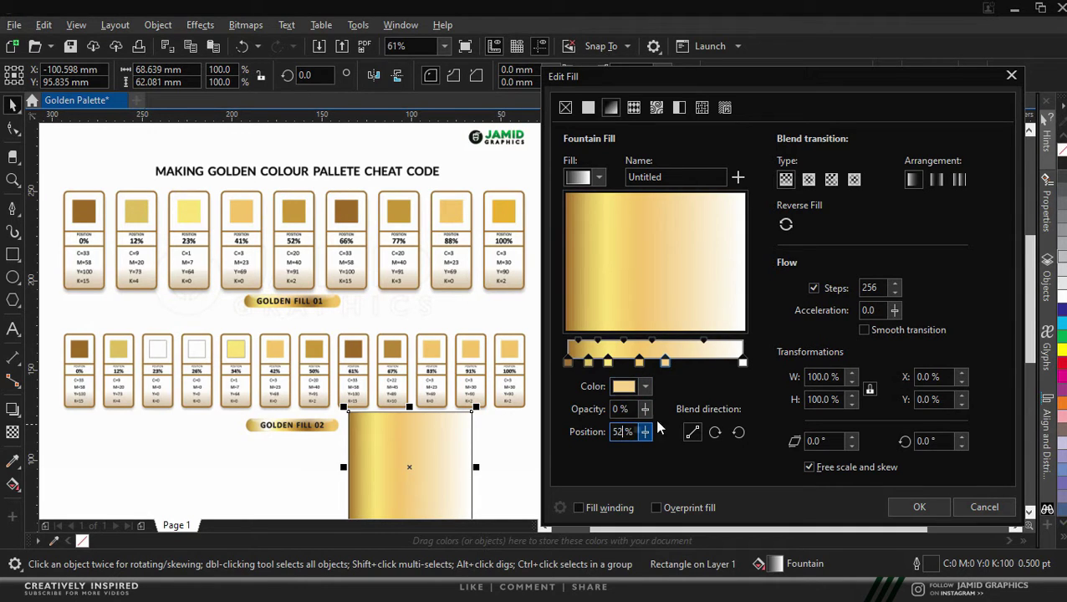
pyautogui.click(622, 388)
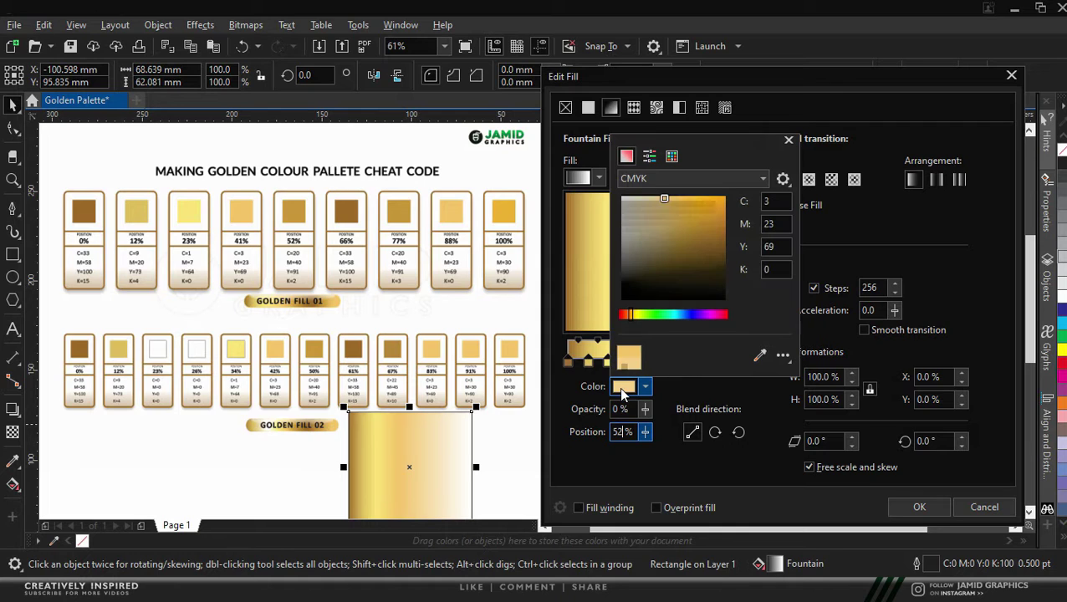
pyautogui.click(759, 355)
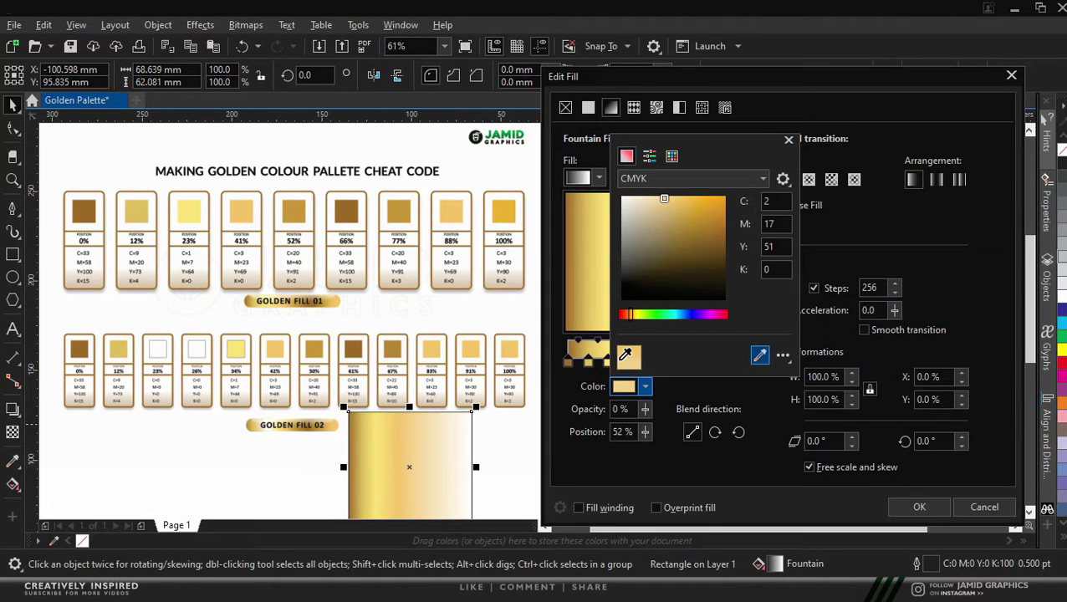
pyautogui.click(302, 216)
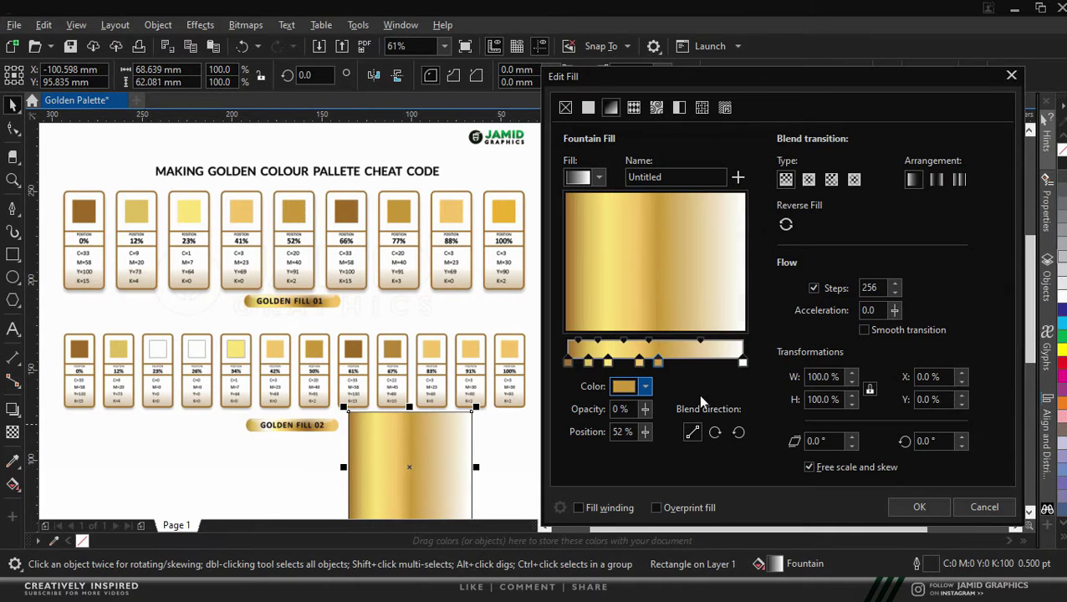
# - Add a gradient stop at 66% and colour it by sampling the dark brown 66% swatch of Golden Fill 01
pyautogui.doubleClick(678, 357)
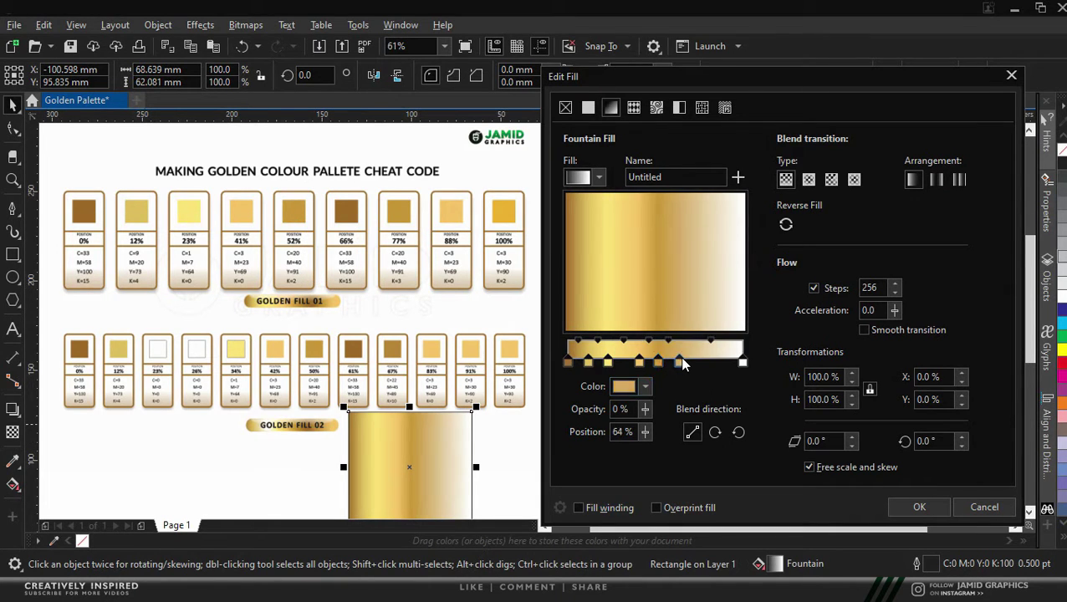
pyautogui.moveTo(623, 436); pyautogui.dragTo(618, 433)
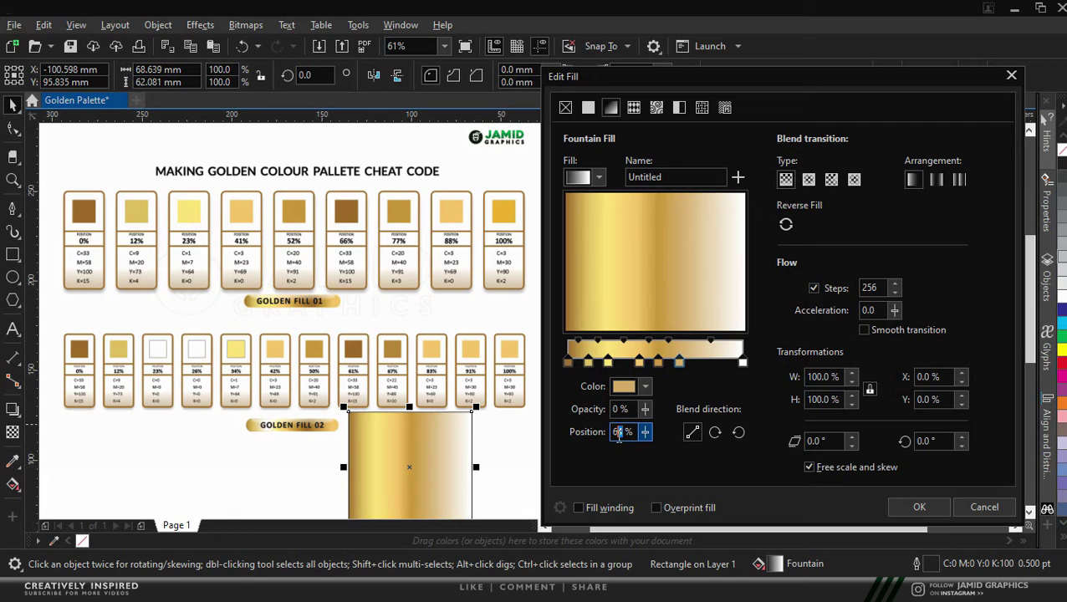
pyautogui.write('66')
pyautogui.click(644, 386)
pyautogui.click(759, 356)
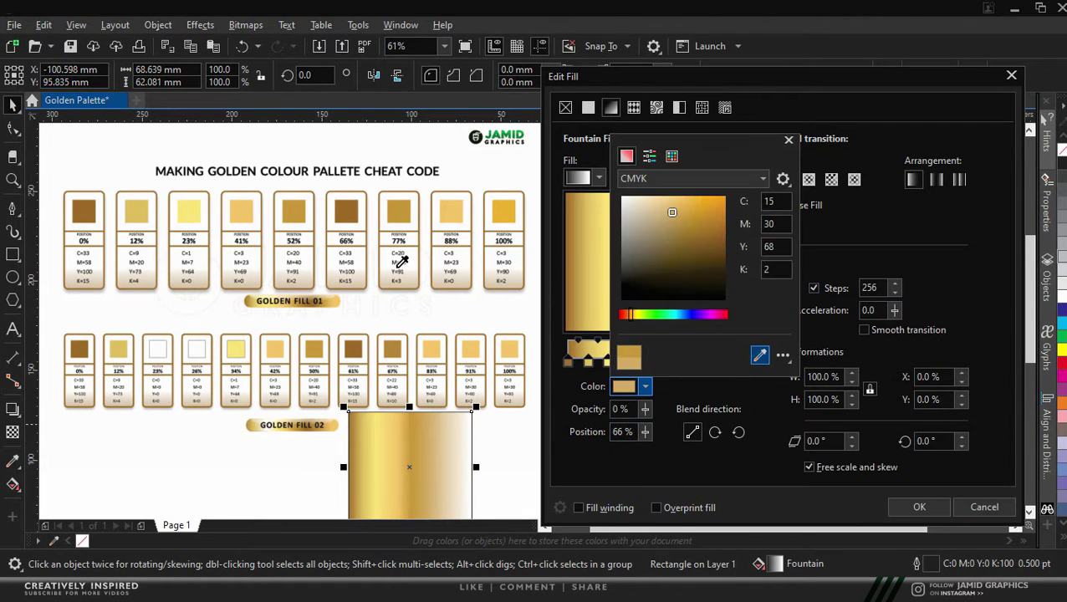
pyautogui.click(350, 215)
pyautogui.click(645, 386)
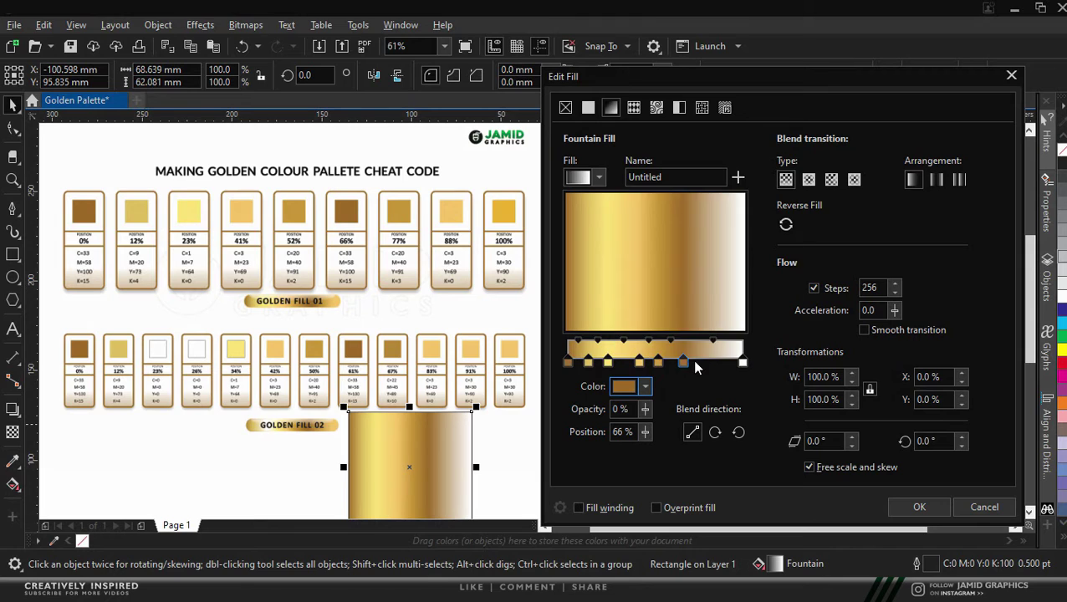
# - Add a gradient stop at 77% and colour it by sampling the 77% swatch of Golden Fill 01
pyautogui.doubleClick(698, 359)
pyautogui.doubleClick(622, 431)
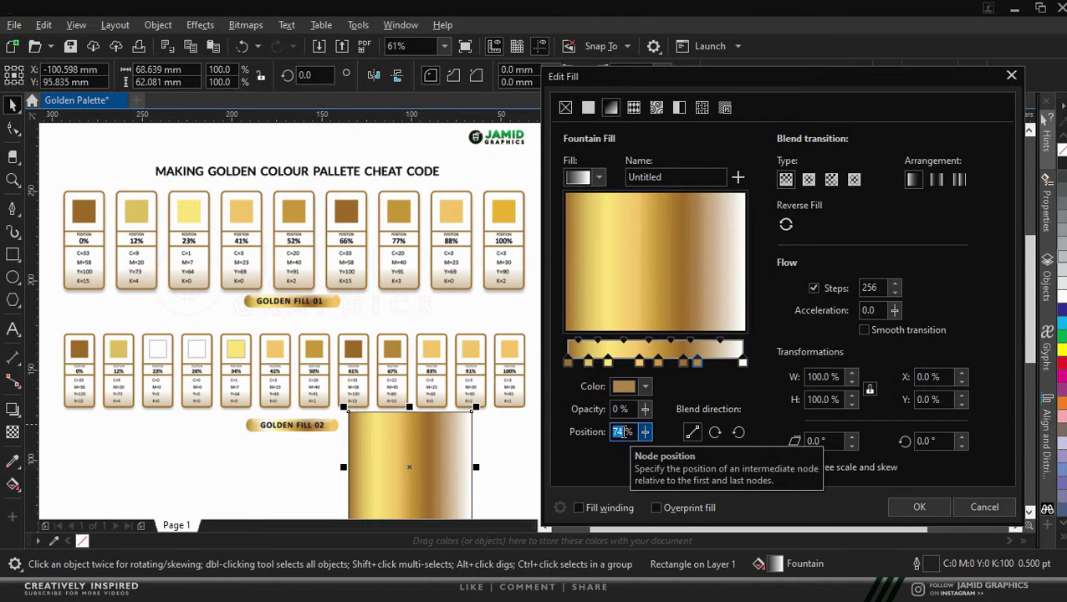
pyautogui.write('77')
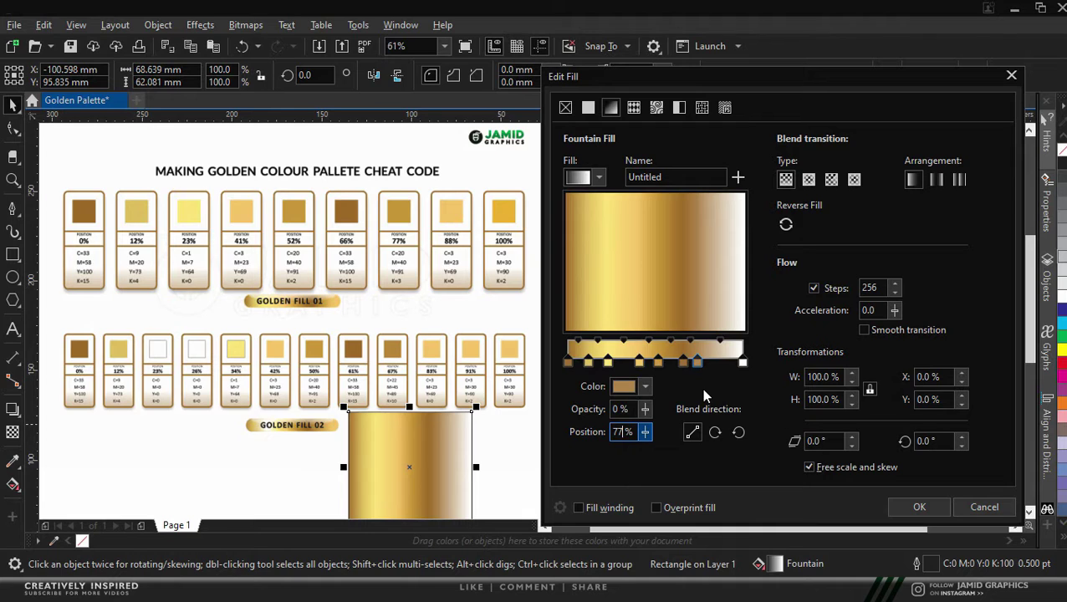
pyautogui.click(625, 389)
pyautogui.click(759, 356)
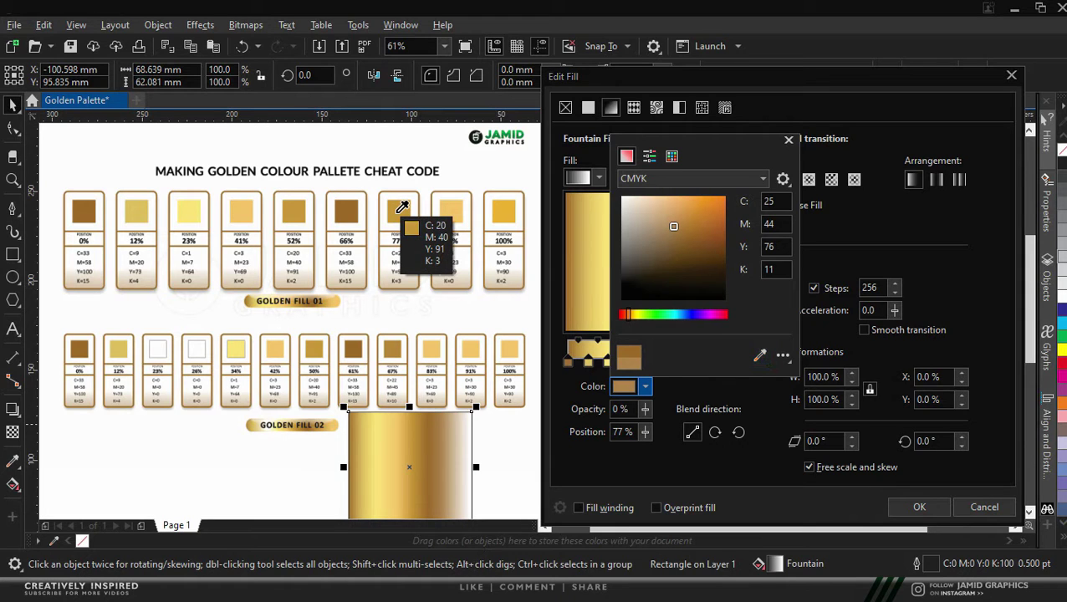
pyautogui.click(399, 213)
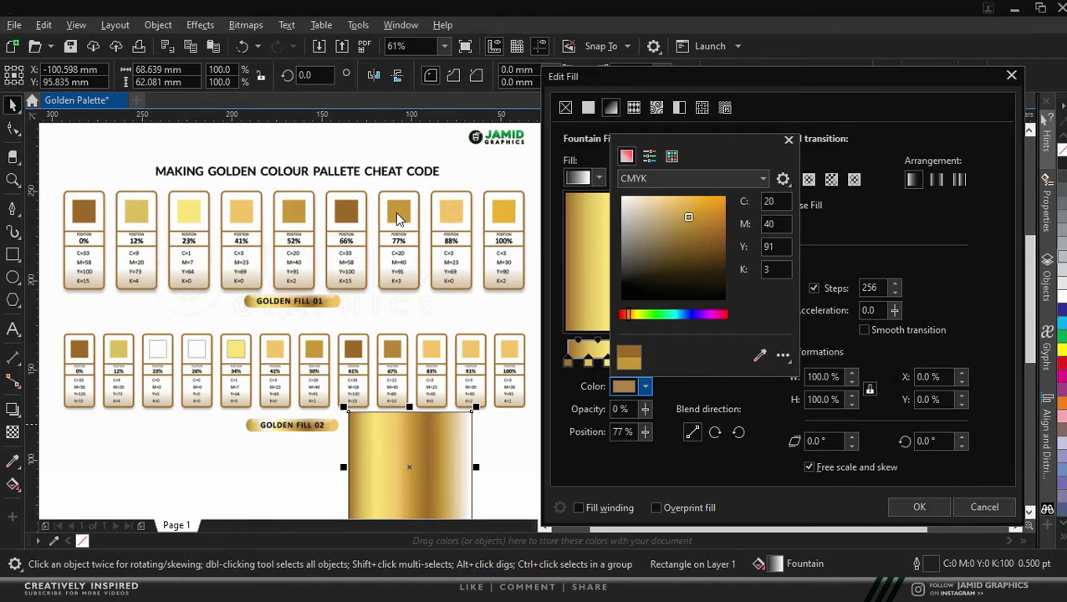
pyautogui.click(675, 400)
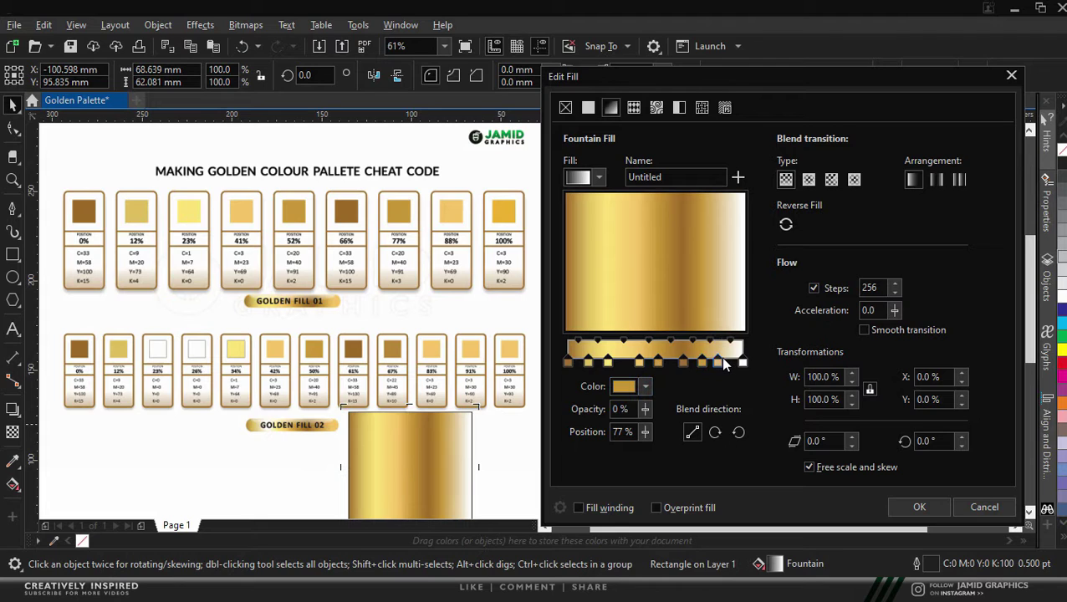
# - Add a gradient stop at 88% and colour it by sampling the 88% swatch of Golden Fill 01
pyautogui.click(719, 361)
pyautogui.write('88')
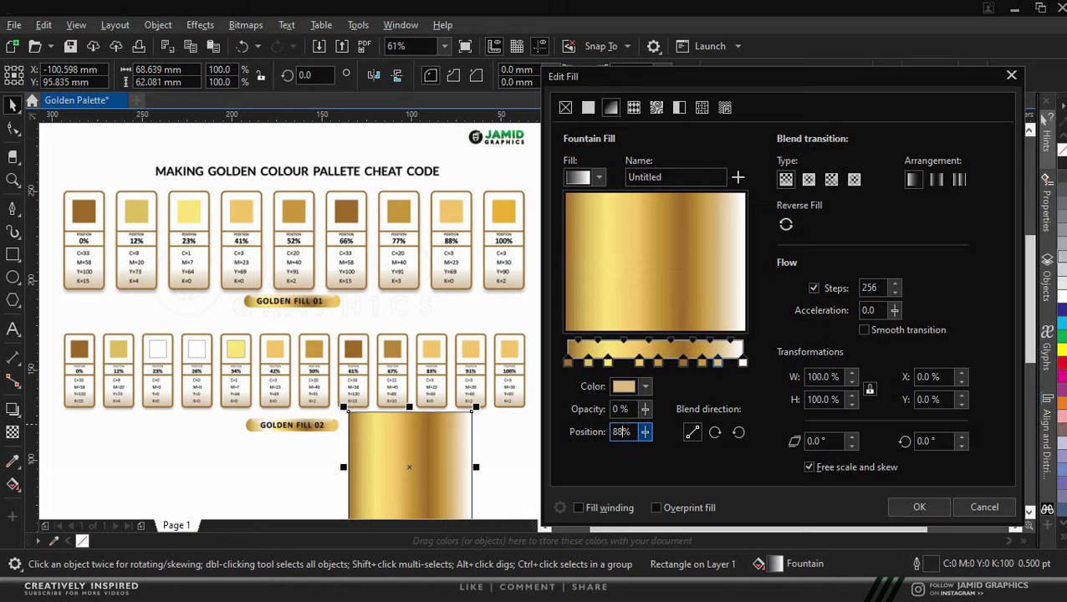
pyautogui.click(626, 387)
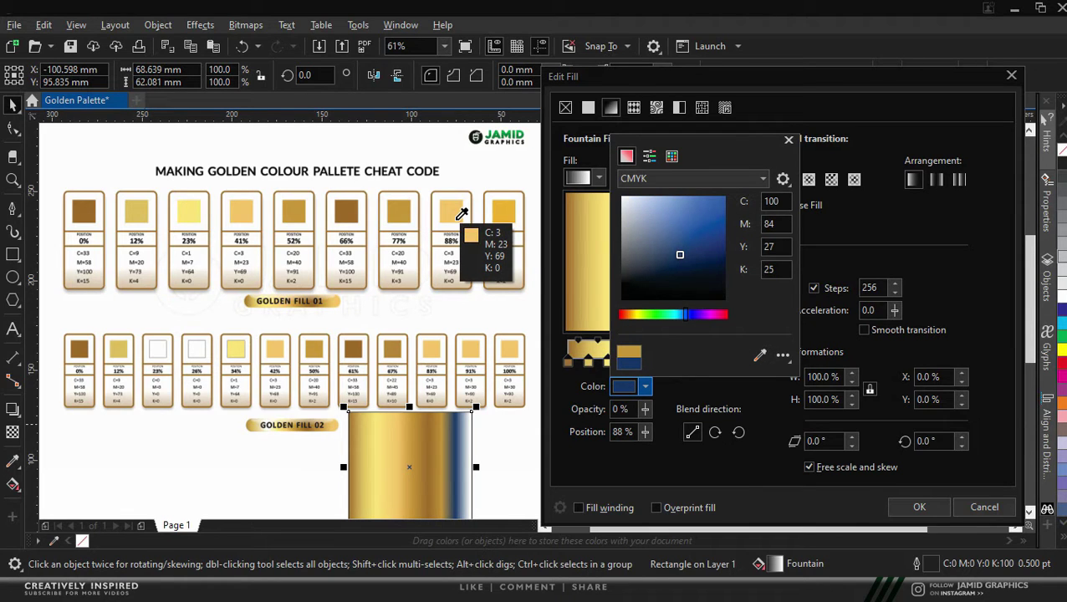
pyautogui.click(457, 219)
pyautogui.click(785, 138)
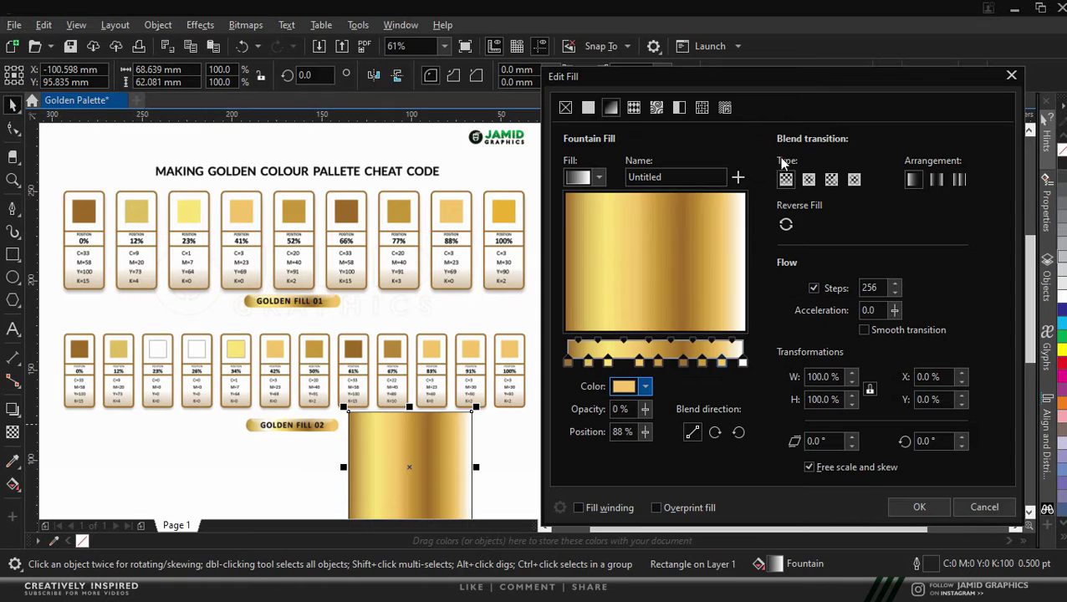
# - Recolour the white end stop by sampling the 100% swatch of Golden Fill 01
pyautogui.click(741, 361)
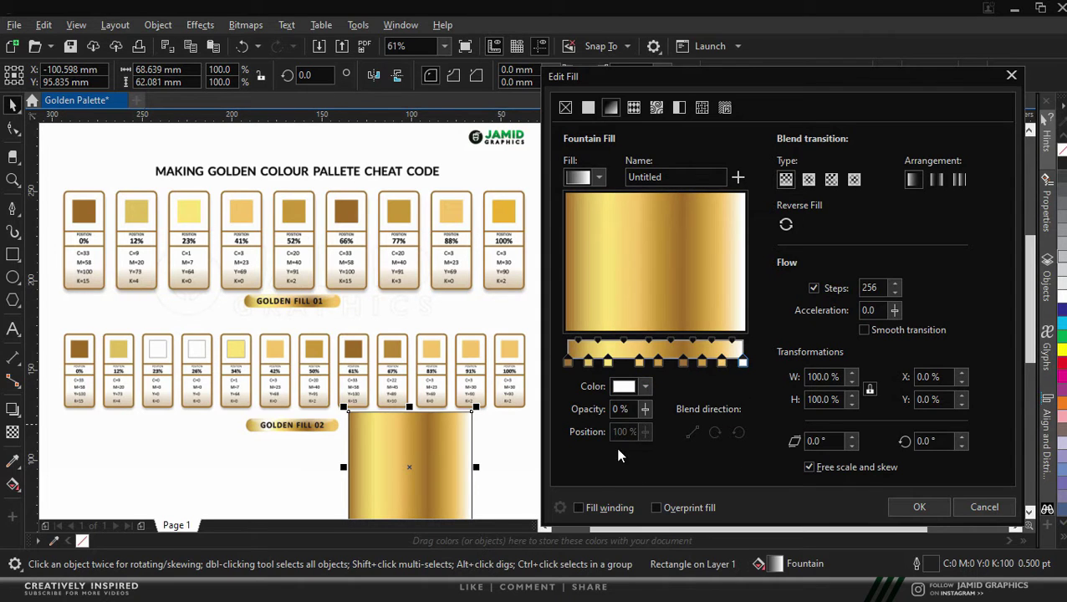
pyautogui.click(625, 389)
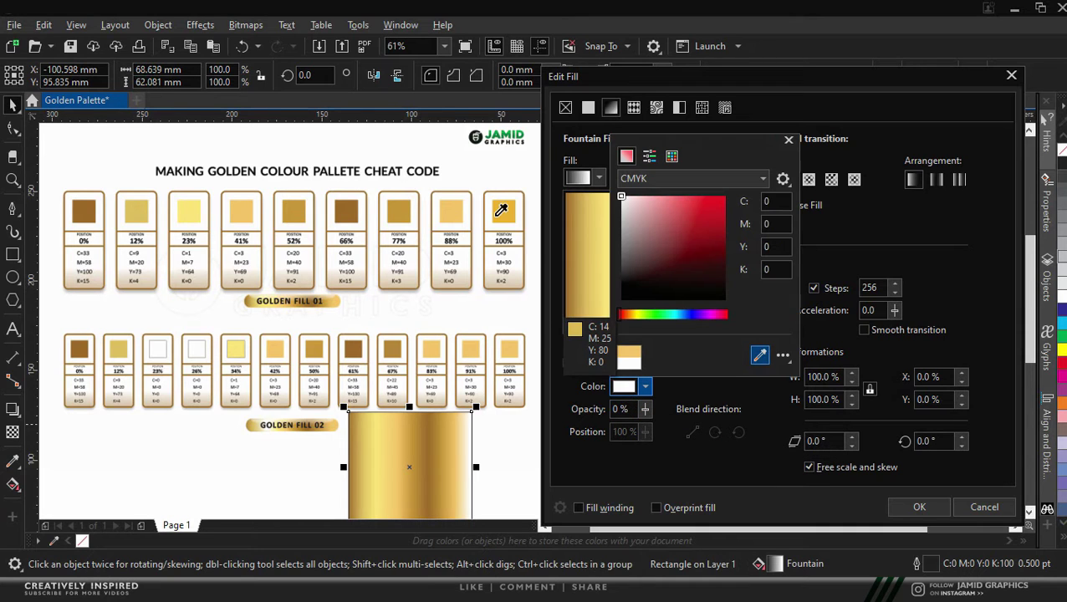
pyautogui.click(759, 355)
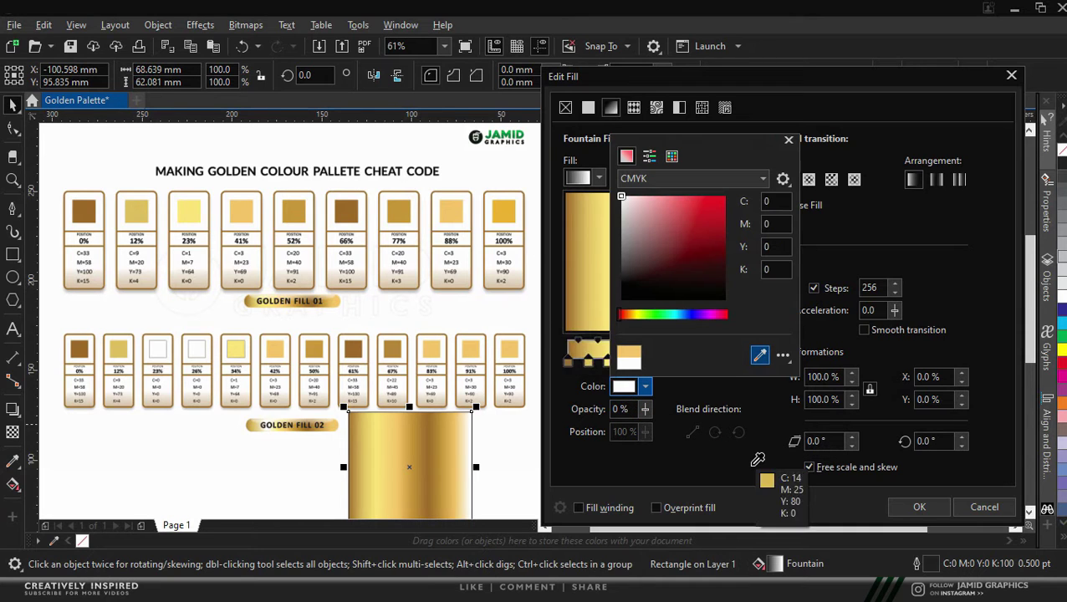
pyautogui.click(502, 216)
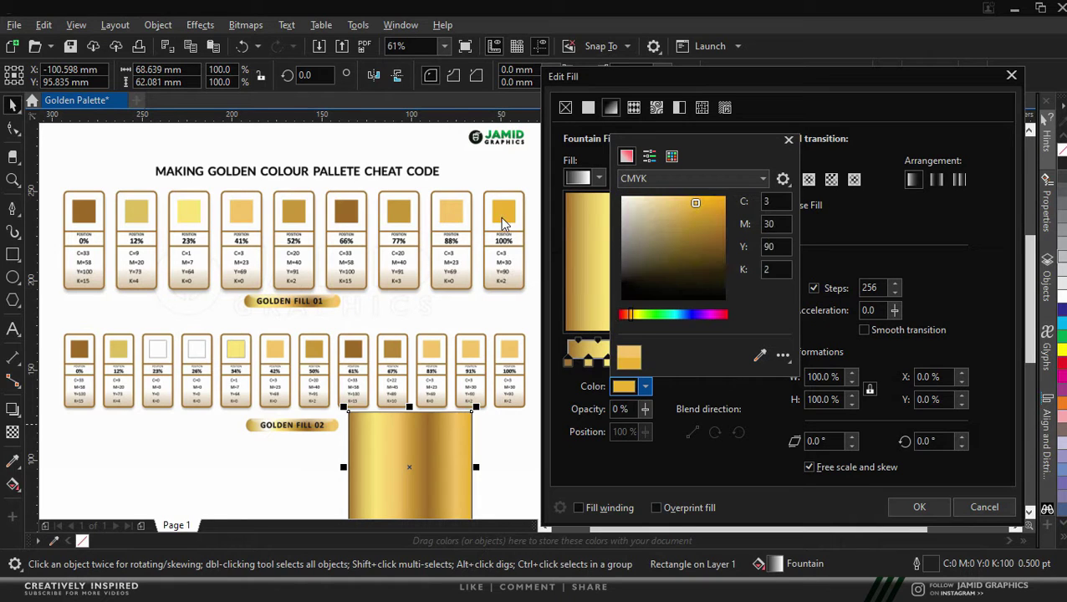
pyautogui.click(746, 410)
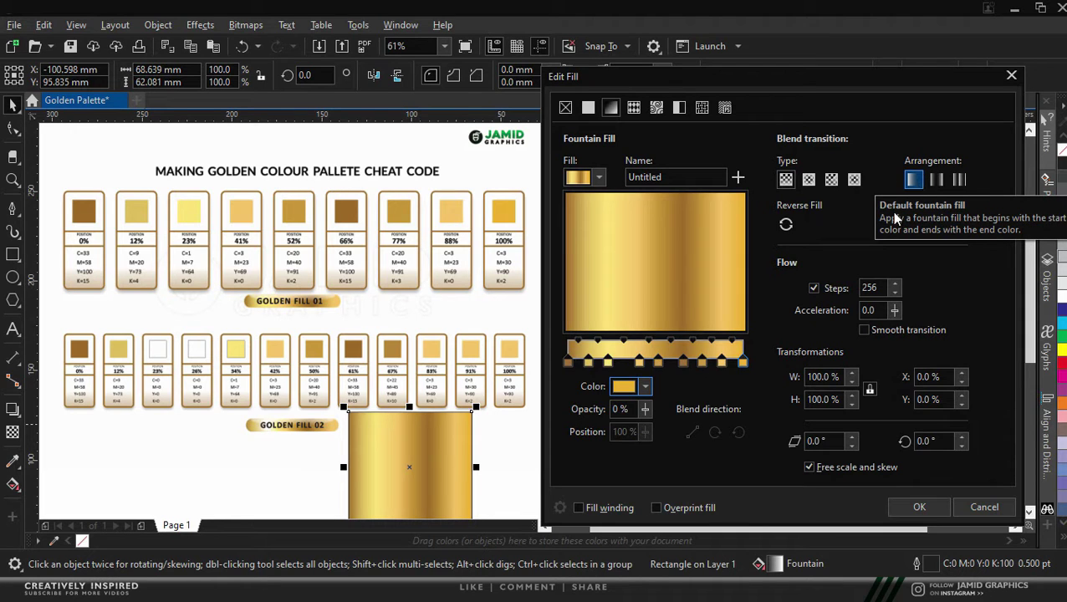
# - Enable smooth transition for the fountain fill, keeping the acceleration at 0.0
pyautogui.click(864, 330)
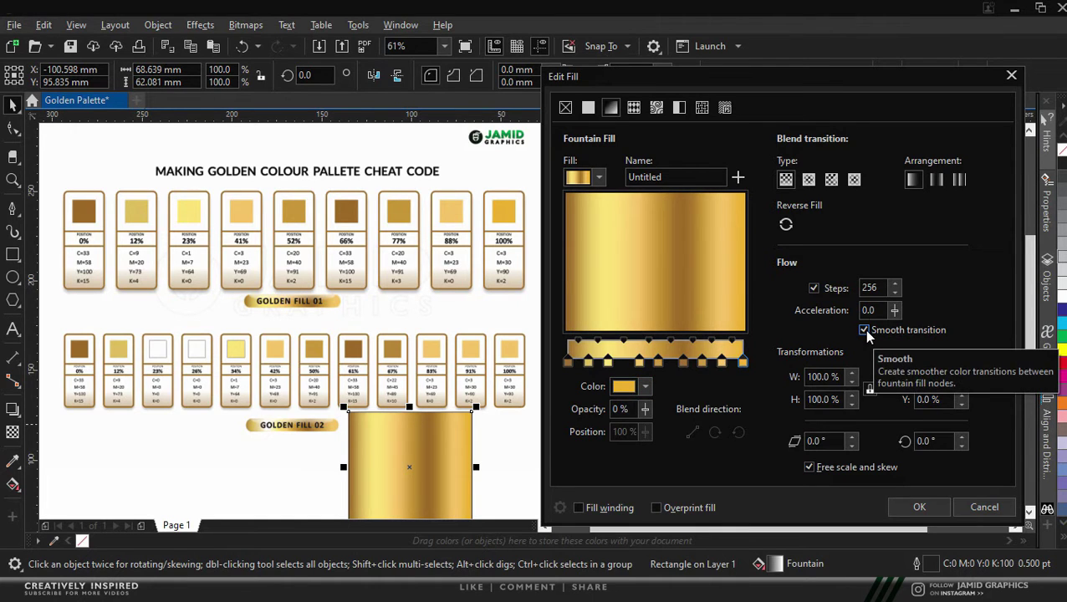
pyautogui.click(877, 311)
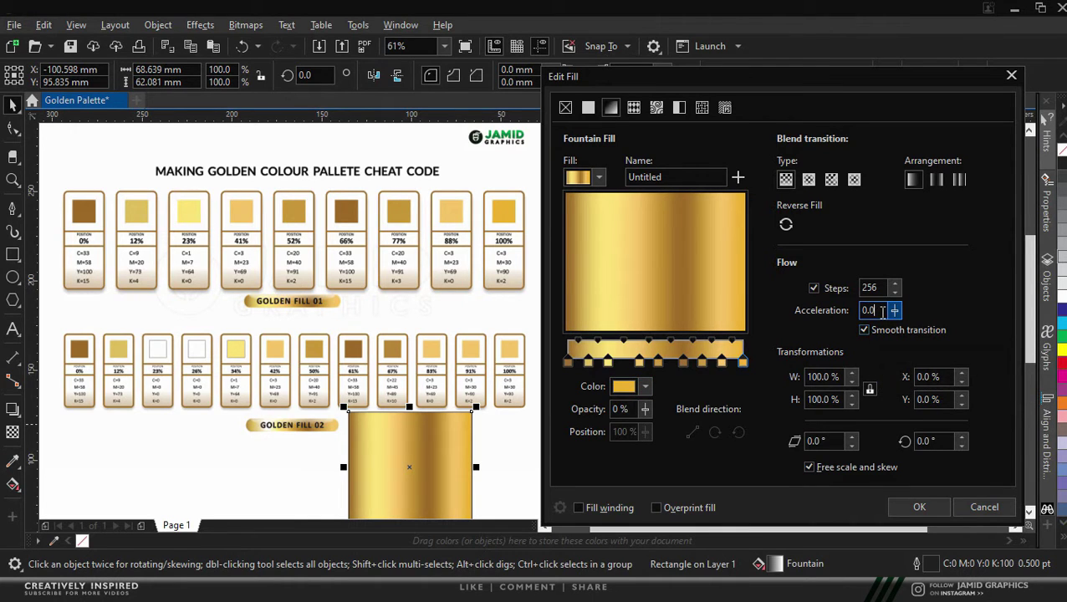
pyautogui.moveTo(879, 311); pyautogui.dragTo(851, 311)
pyautogui.click(869, 309)
# - Rotate the fountain fill to 7° and apply the finished fill to the rectangle
pyautogui.click(932, 440)
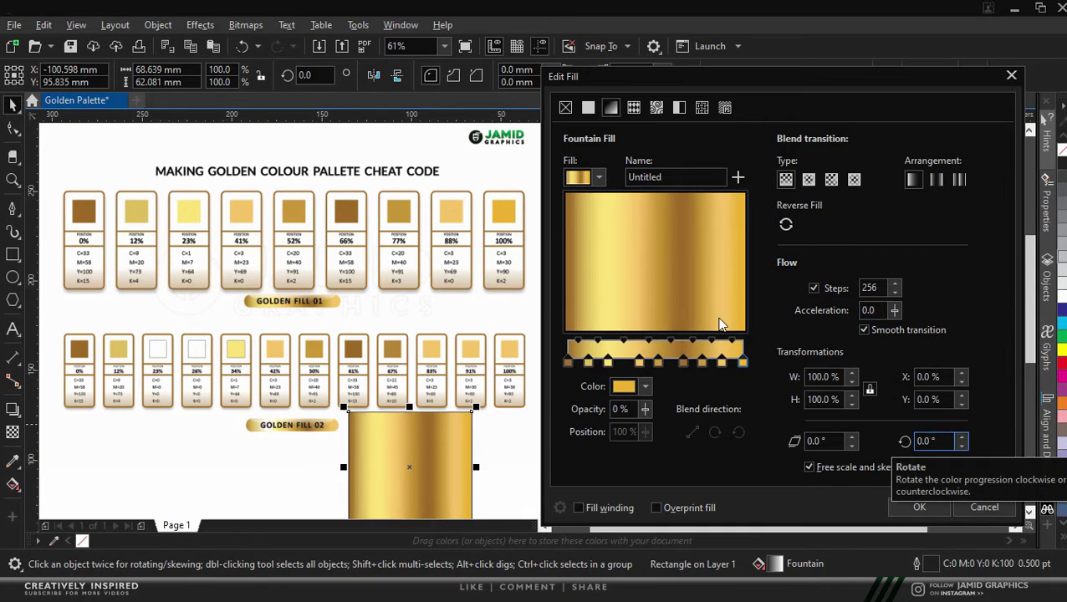
pyautogui.moveTo(709, 311); pyautogui.dragTo(730, 257)
pyautogui.click(932, 441)
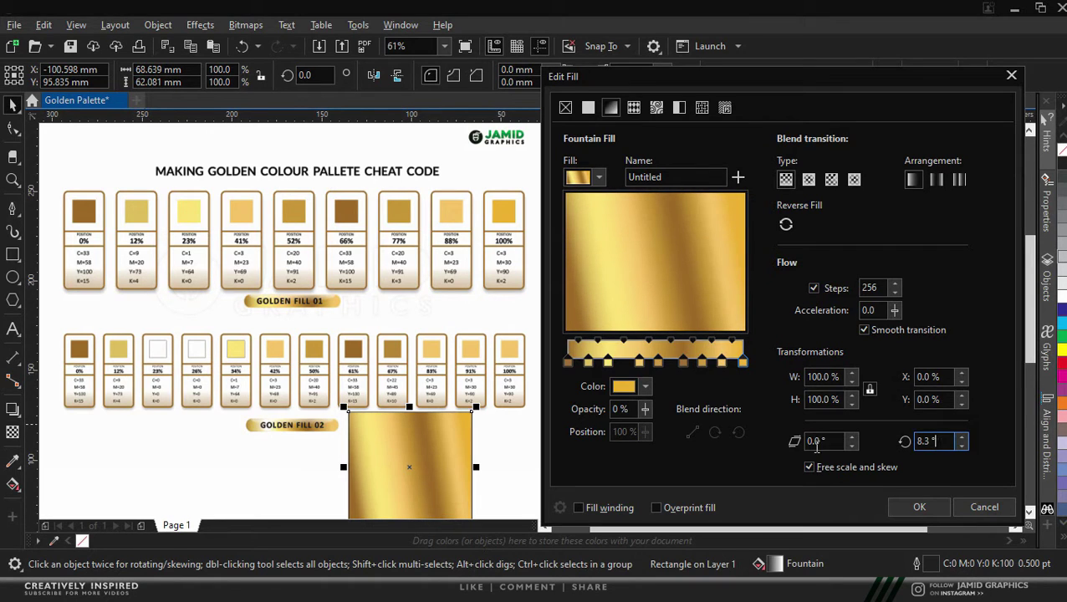
pyautogui.write('7')
pyautogui.click(708, 467)
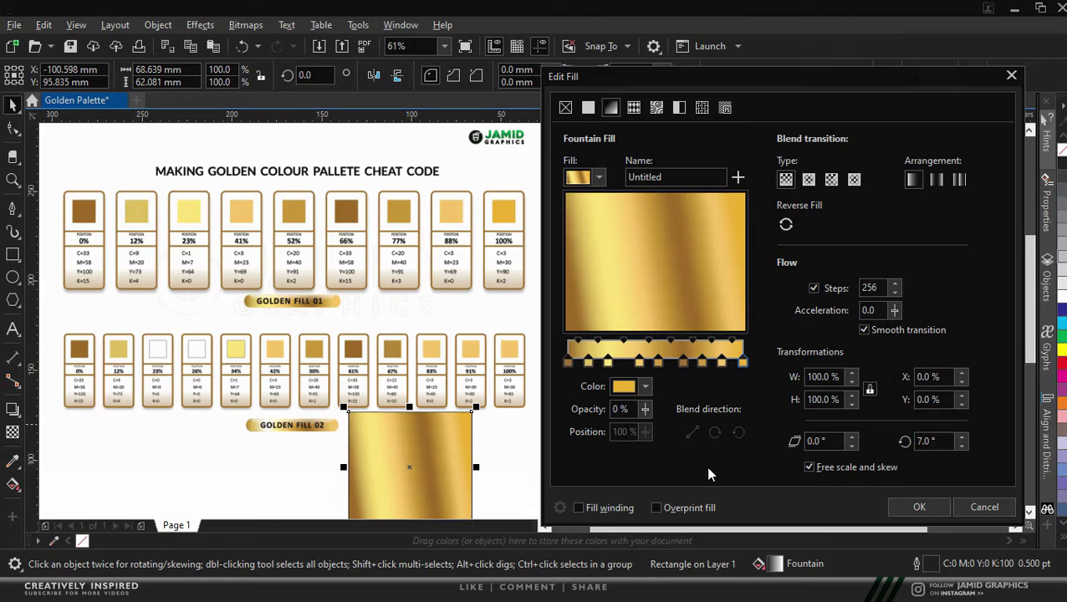
pyautogui.click(919, 507)
# - Move the gold rectangle onto the blank page and start a fountain fill on a new rectangle about 72 by 71 mm below Golden Fill 02
pyautogui.moveTo(386, 474); pyautogui.dragTo(700, 222)
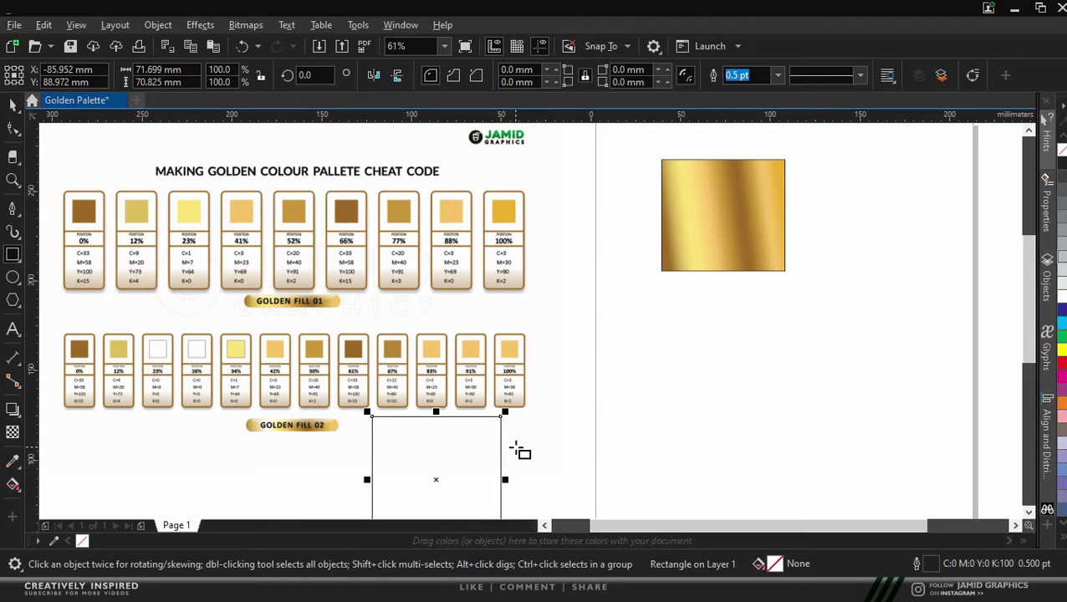
pyautogui.press('F11')
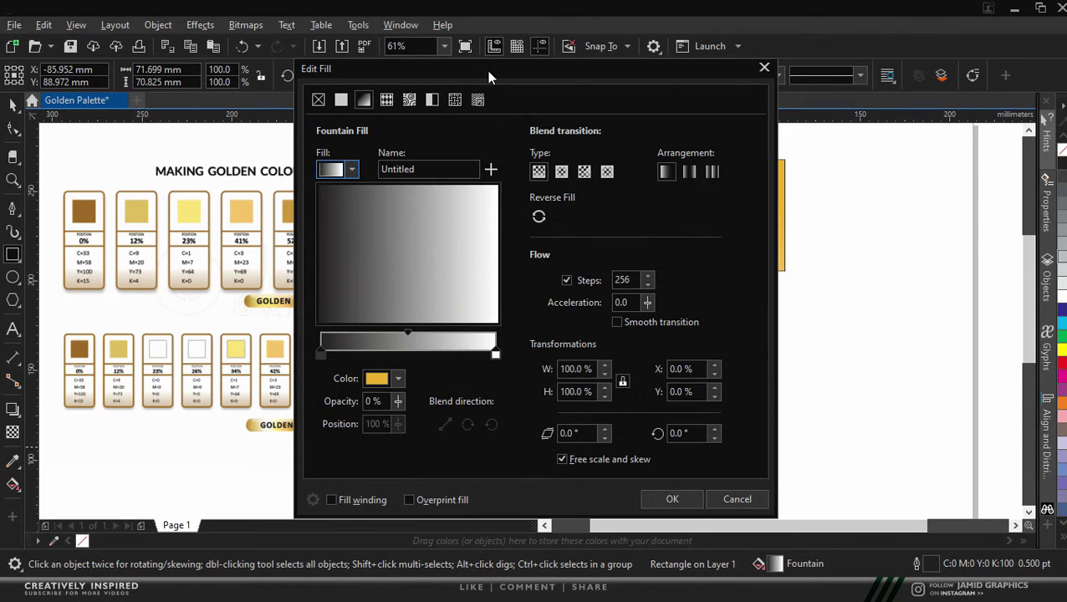
pyautogui.moveTo(489, 72); pyautogui.dragTo(734, 71)
# - Colour the gradient's start stop by sampling the brown 0% swatch of Golden Fill 02
pyautogui.click(569, 355)
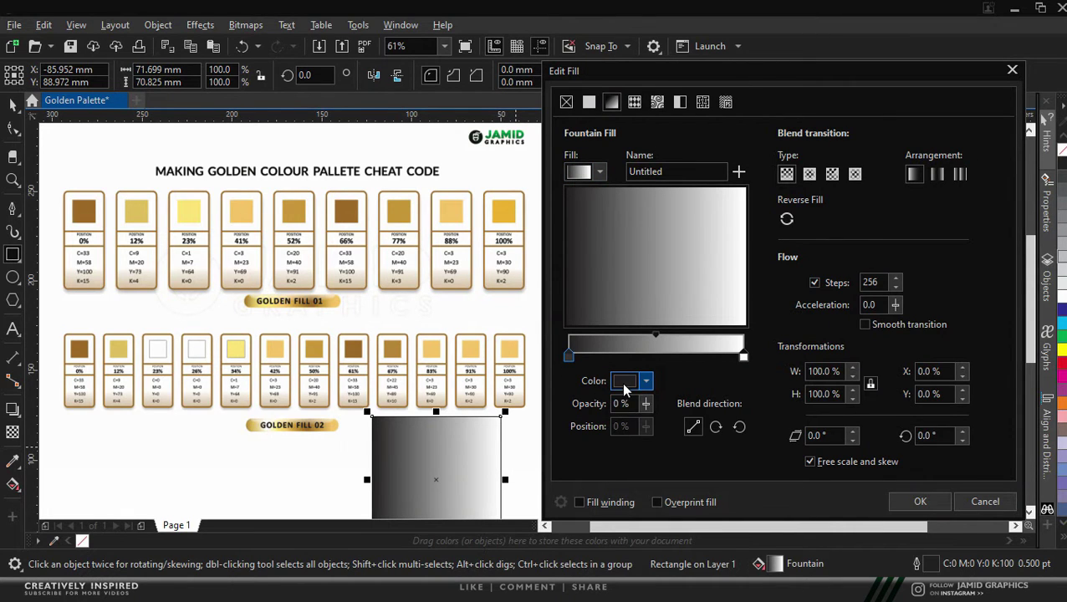
pyautogui.click(626, 380)
pyautogui.click(762, 346)
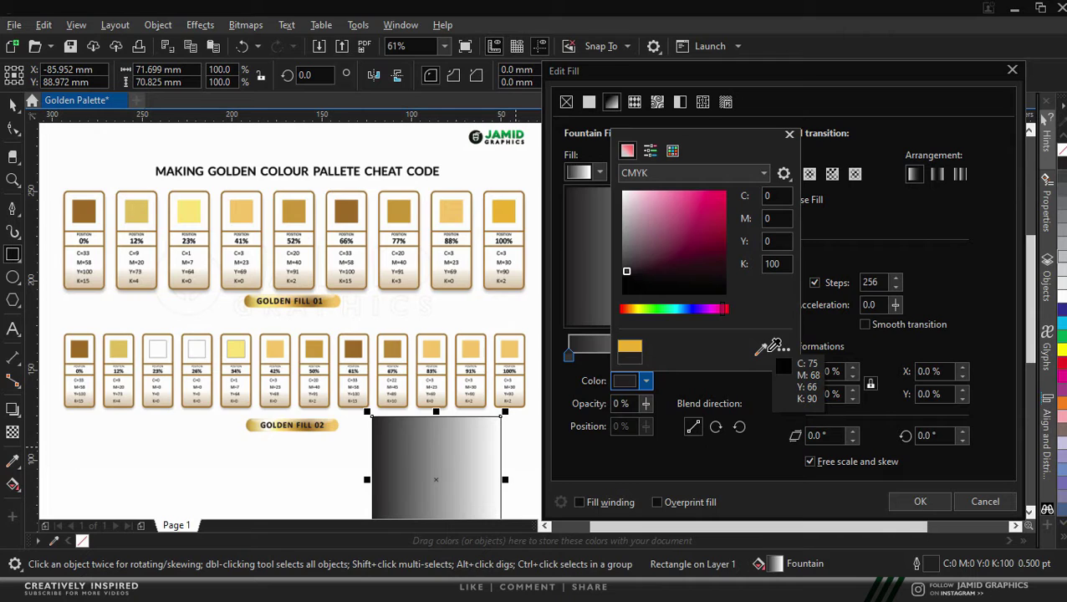
pyautogui.click(80, 353)
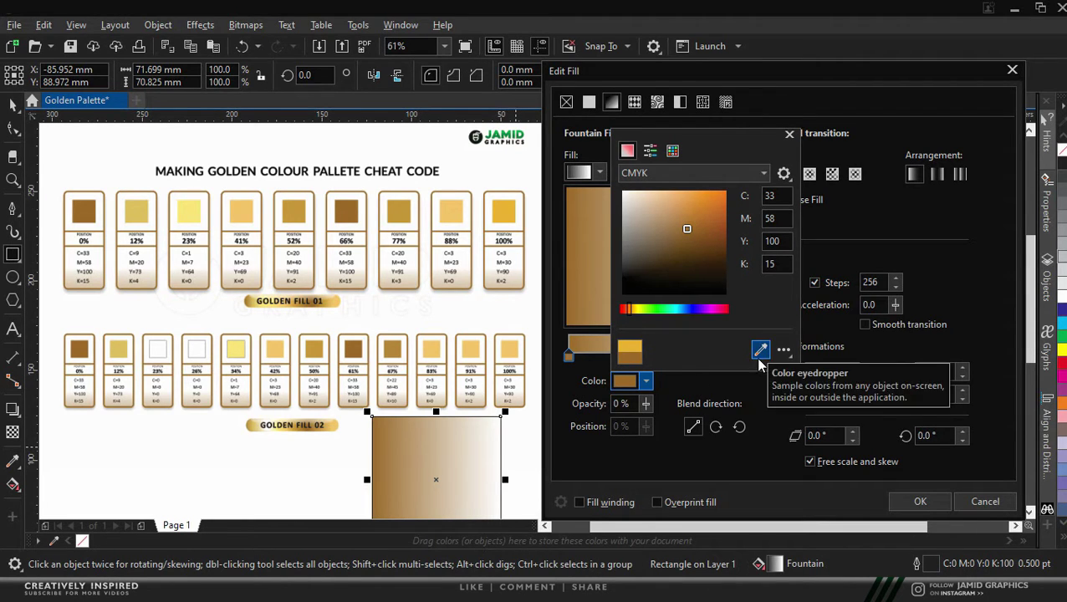
pyautogui.click(729, 376)
# - Add a gradient stop at 12% and colour it by sampling the 12% swatch of Golden Fill 02
pyautogui.doubleClick(591, 354)
pyautogui.moveTo(634, 426); pyautogui.dragTo(619, 425)
pyautogui.press('BackSpace')
pyautogui.write('2')
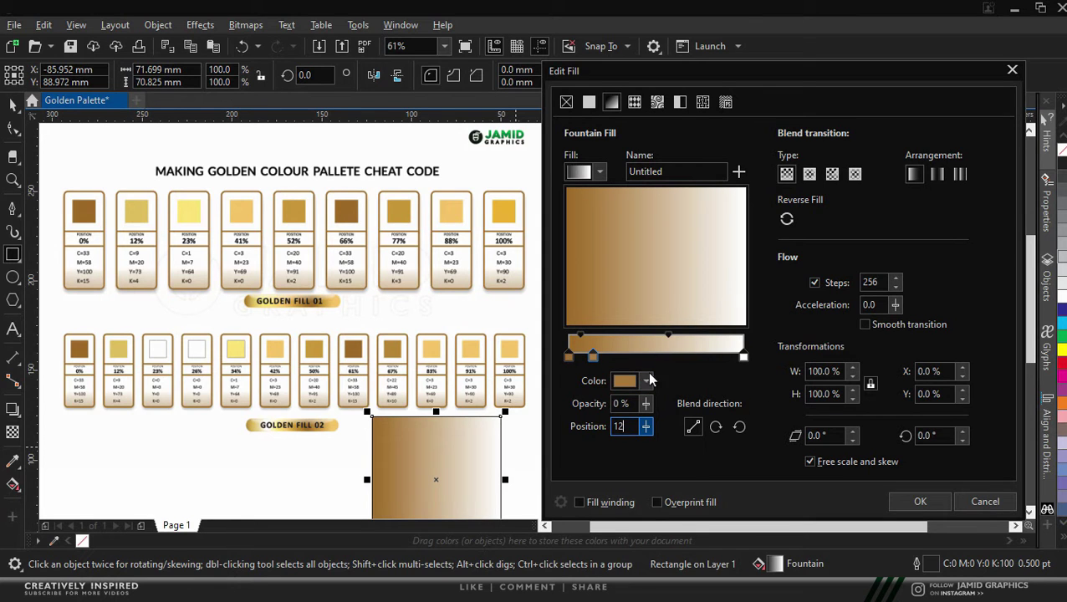
pyautogui.click(622, 382)
pyautogui.click(759, 349)
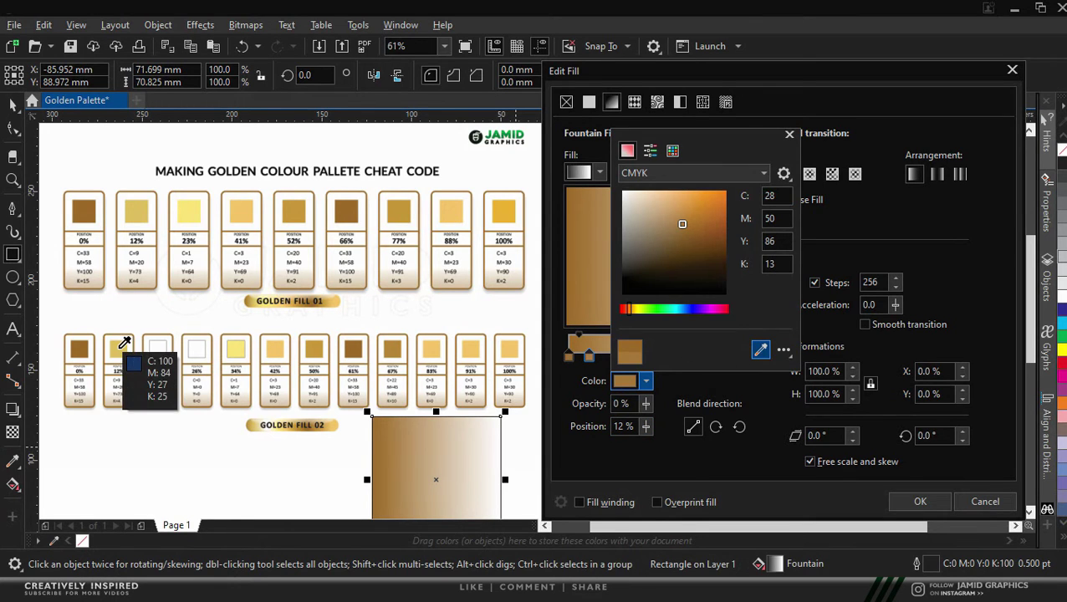
pyautogui.click(118, 352)
# - Add a gradient stop at 23% and colour it white, matching the 23% swatch of Golden Fill 02
pyautogui.doubleClick(619, 354)
pyautogui.moveTo(635, 426); pyautogui.dragTo(610, 425)
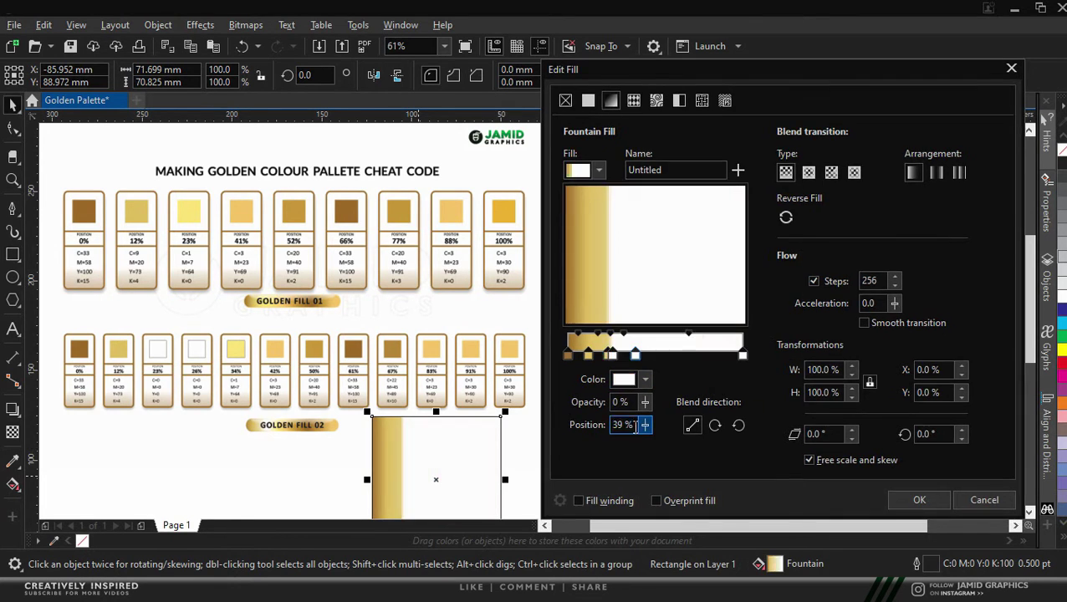
pyautogui.write('23')
pyautogui.click(625, 381)
pyautogui.click(621, 190)
pyautogui.click(788, 133)
# - Add a gradient stop at 34% and colour it by sampling the light yellow 34% swatch of Golden Fill 02
pyautogui.doubleClick(626, 353)
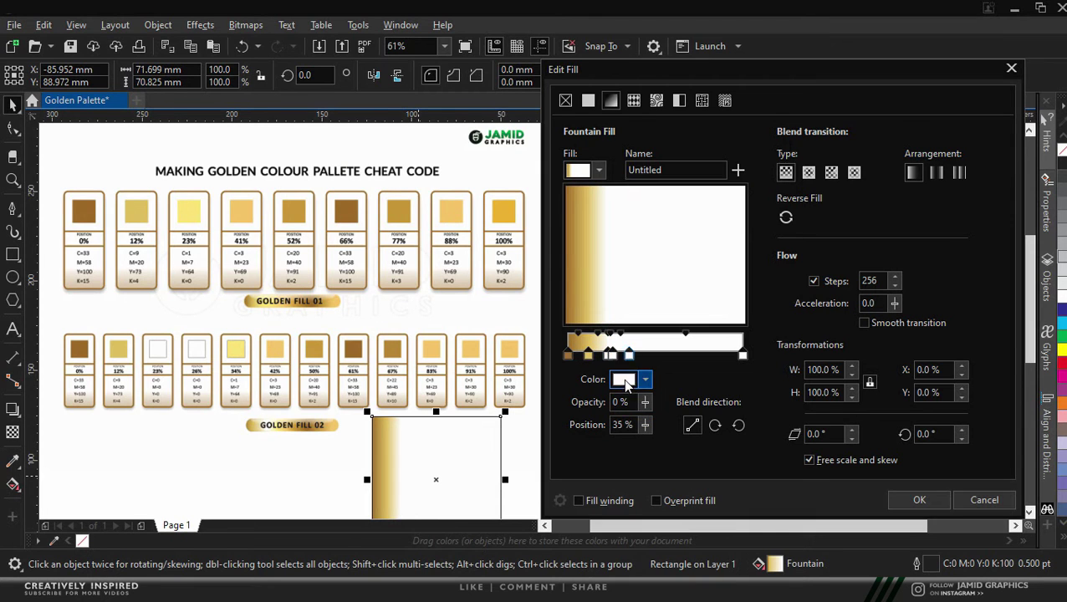
pyautogui.click(626, 381)
pyautogui.click(760, 348)
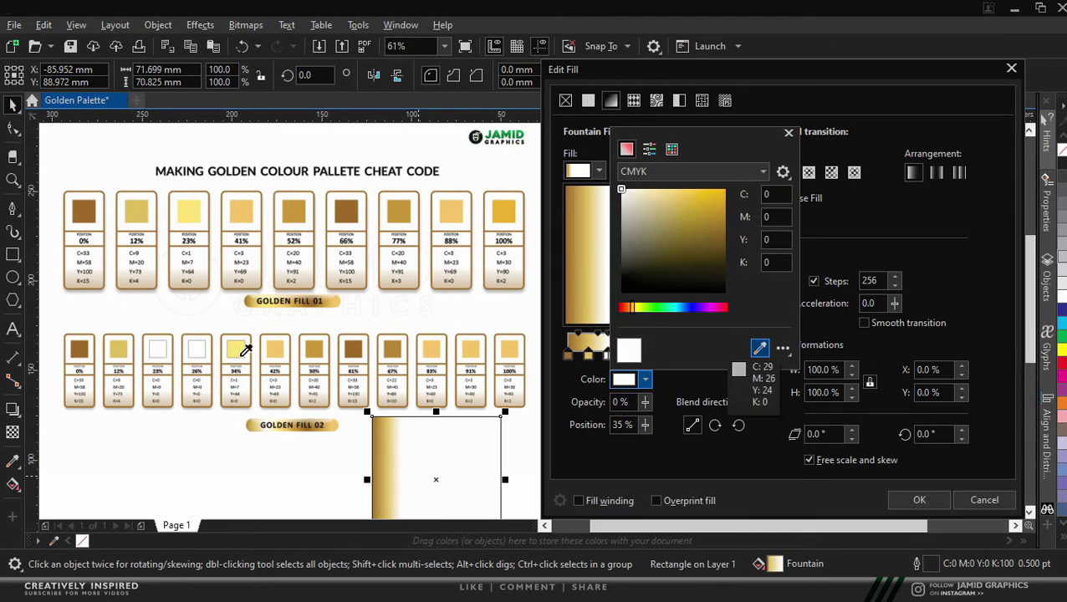
pyautogui.click(236, 361)
pyautogui.click(760, 348)
pyautogui.click(245, 344)
# - Add a gradient stop at 42% and colour it by sampling the 42% swatch of Golden Fill 02
pyautogui.doubleClick(623, 425)
pyautogui.write('42')
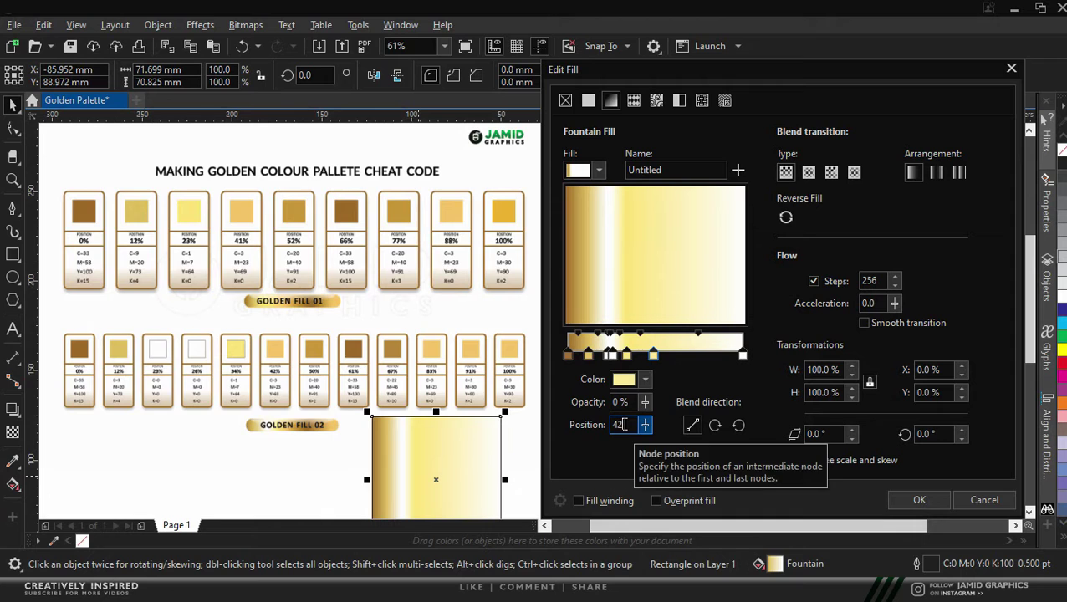
pyautogui.click(645, 380)
pyautogui.click(759, 349)
pyautogui.click(275, 352)
# - Add a gradient stop at 50% and colour it by sampling the 50% swatch of Golden Fill 02
pyautogui.doubleClick(664, 355)
pyautogui.doubleClick(625, 425)
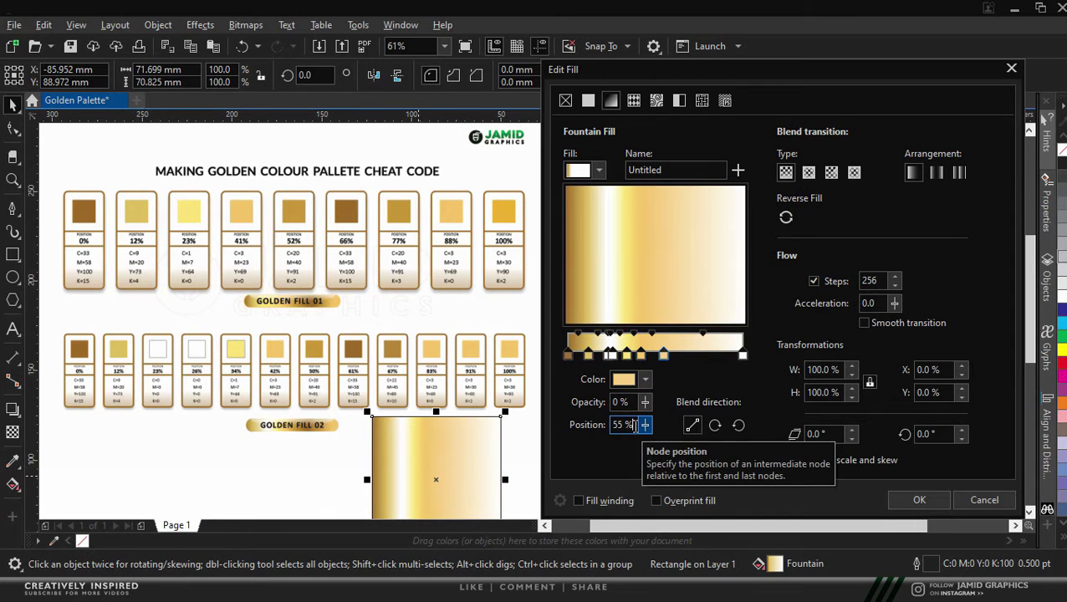
pyautogui.write('50')
pyautogui.click(630, 381)
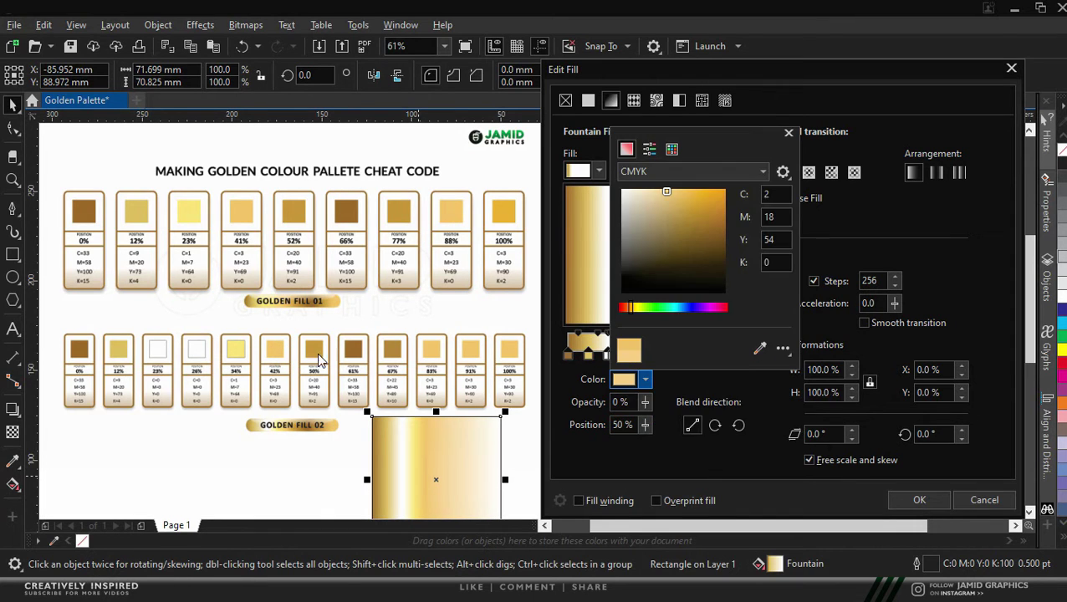
pyautogui.click(760, 348)
pyautogui.click(316, 351)
# - Add a gradient stop at 61% and colour it by sampling the dark brown 61% swatch of Golden Fill 02
pyautogui.doubleClick(689, 354)
pyautogui.click(621, 383)
pyautogui.click(759, 349)
pyautogui.click(356, 349)
pyautogui.doubleClick(624, 424)
pyautogui.write('61')
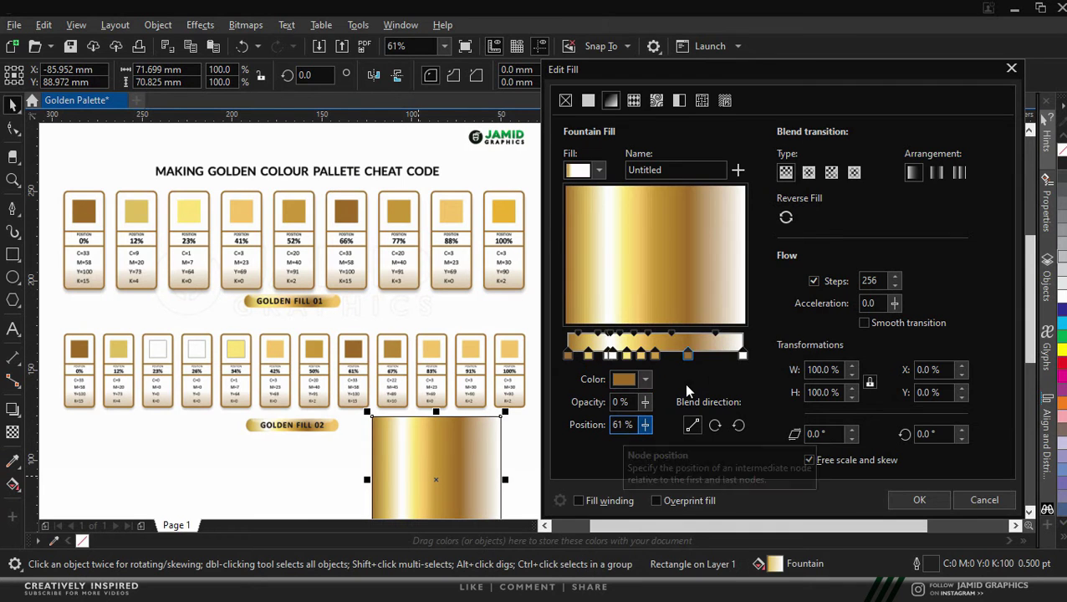
# - Add a gradient stop at 67% and colour it by sampling the 67% swatch of Golden Fill 02
pyautogui.doubleClick(685, 356)
pyautogui.doubleClick(621, 424)
pyautogui.write('67')
pyautogui.click(627, 382)
pyautogui.click(760, 349)
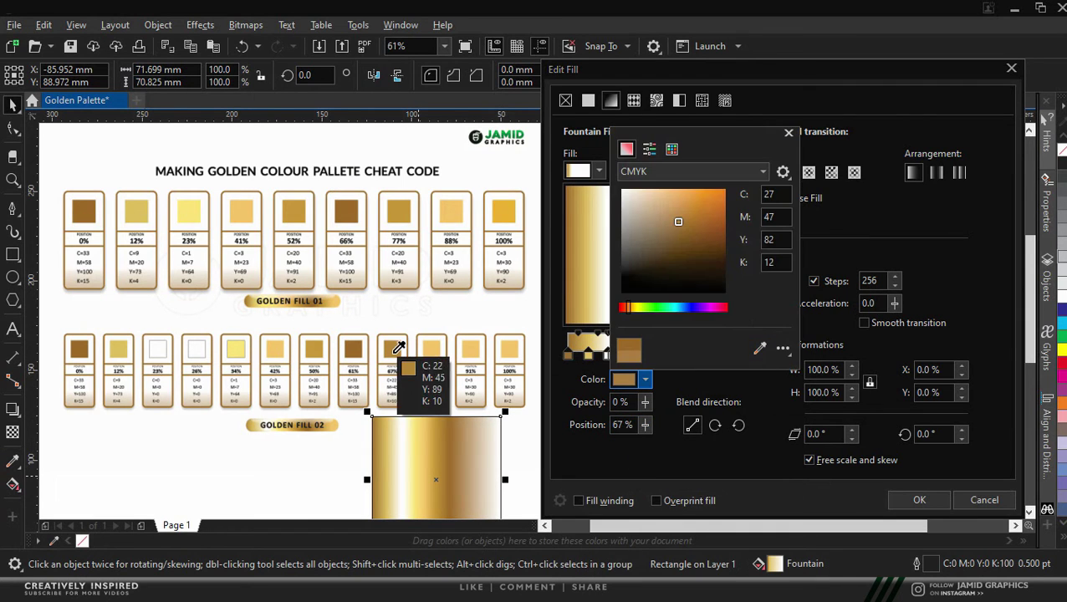
pyautogui.click(423, 352)
pyautogui.doubleClick(623, 425)
pyautogui.write('76')
pyautogui.press('Return')
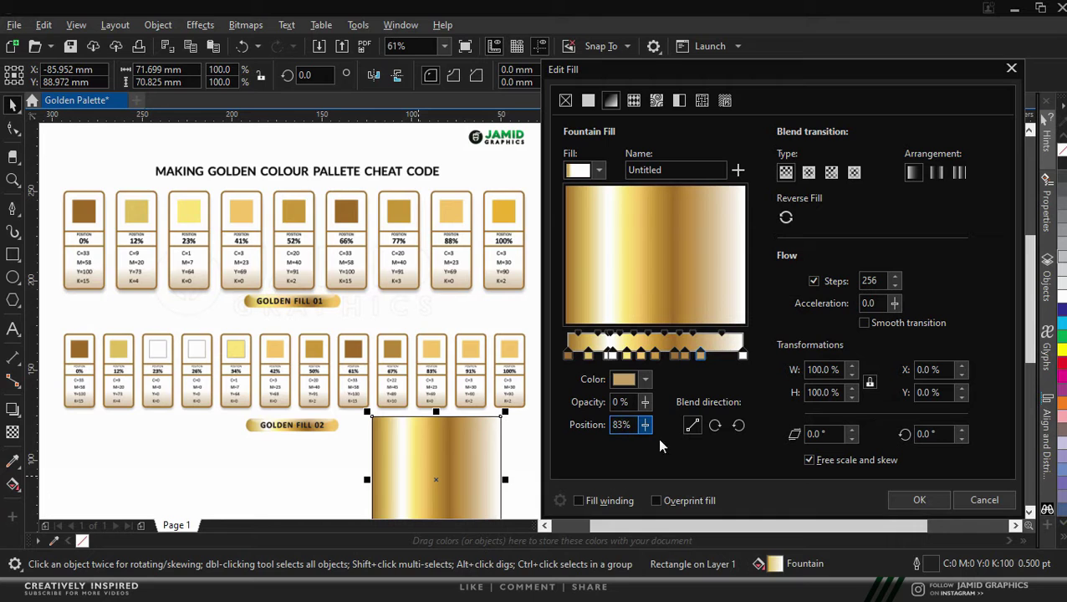
pyautogui.click(627, 380)
pyautogui.click(760, 349)
pyautogui.click(431, 351)
pyautogui.doubleClick(701, 354)
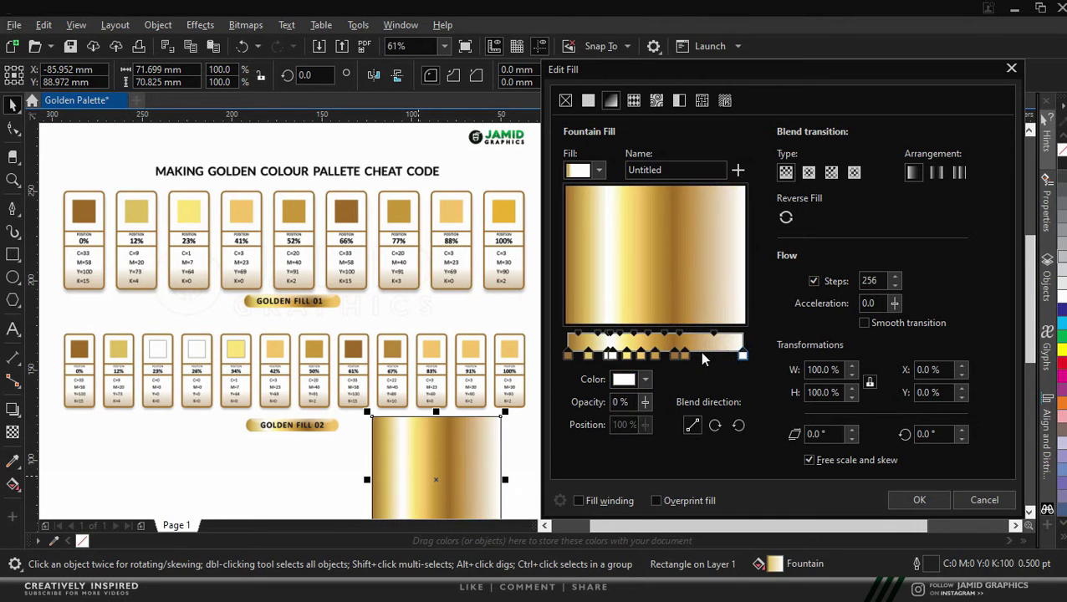
# - Add a gradient stop at 83% and colour it by sampling the 83% swatch of Golden Fill 02
pyautogui.doubleClick(702, 354)
pyautogui.moveTo(637, 424); pyautogui.dragTo(599, 426)
pyautogui.write('83')
pyautogui.click(627, 380)
pyautogui.click(758, 350)
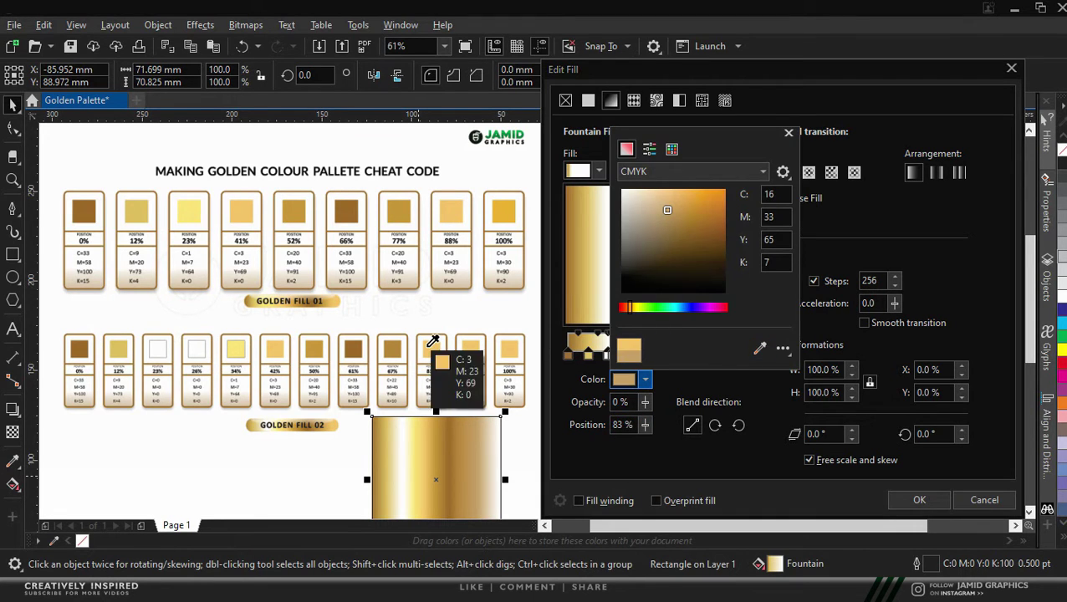
pyautogui.click(431, 344)
pyautogui.click(707, 355)
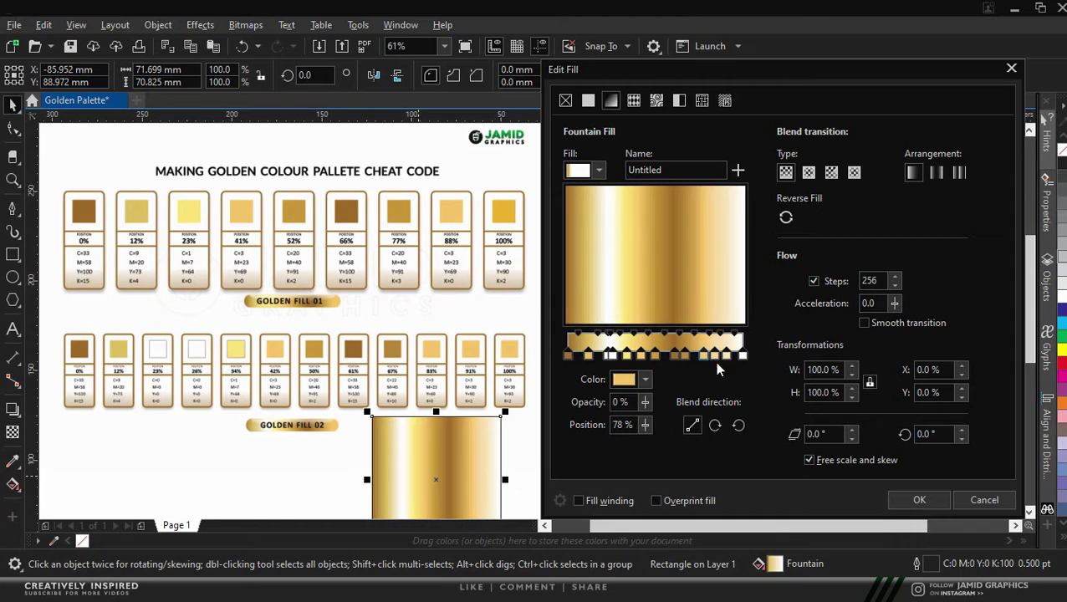
pyautogui.doubleClick(622, 424)
pyautogui.write('83')
pyautogui.click(623, 379)
pyautogui.click(757, 347)
pyautogui.click(435, 349)
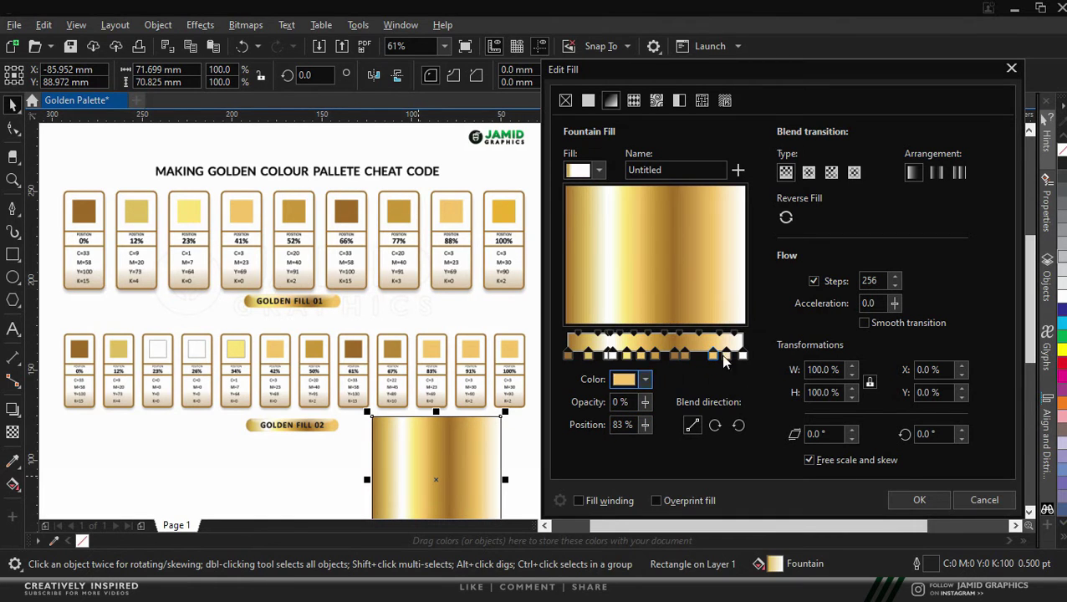
# - Add a gradient stop at 91% and colour it by sampling the 91% swatch of Golden Fill 02
pyautogui.click(726, 355)
pyautogui.doubleClick(620, 425)
pyautogui.write('91')
pyautogui.click(623, 379)
pyautogui.click(759, 348)
pyautogui.click(471, 348)
# - Recolour the gradient's 100% end stop by sampling the 100% swatch of Golden Fill 02
pyautogui.click(743, 355)
pyautogui.click(624, 381)
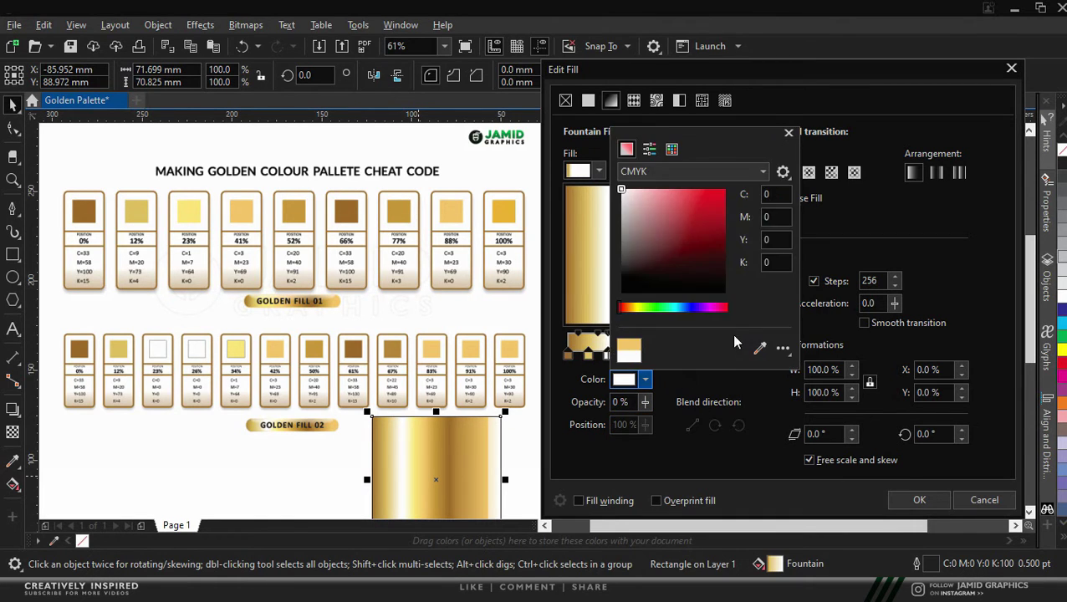
pyautogui.click(758, 348)
pyautogui.click(510, 350)
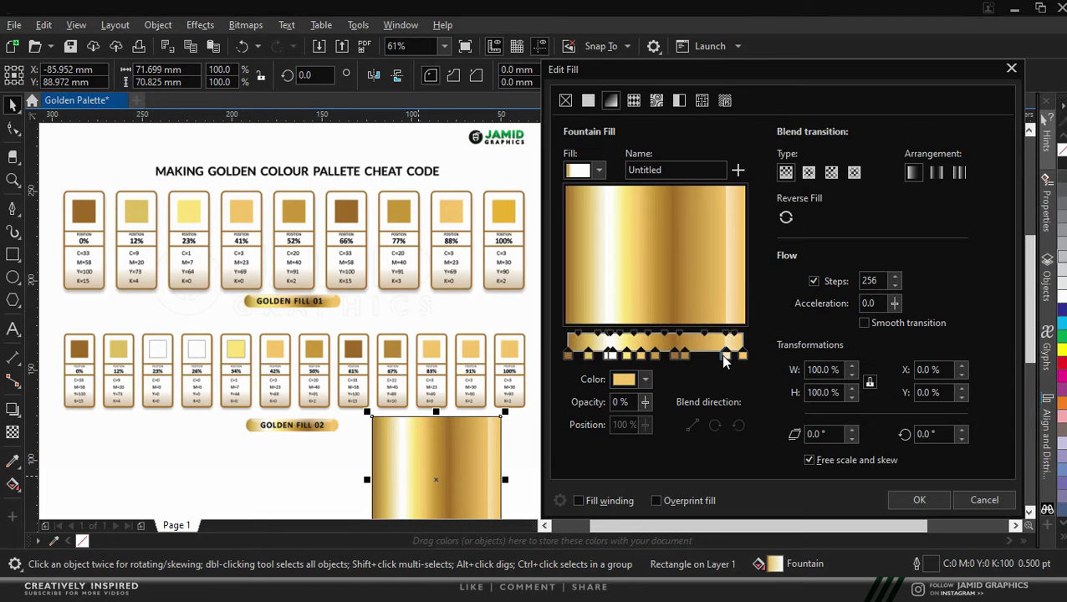
# - Move the overlapping stop away from 91% towards the 67% stop, and colour the 91% stop by sampling its Golden Fill 02 swatch
pyautogui.moveTo(723, 356); pyautogui.dragTo(709, 356)
pyautogui.click(726, 355)
pyautogui.click(623, 379)
pyautogui.click(757, 348)
pyautogui.click(474, 351)
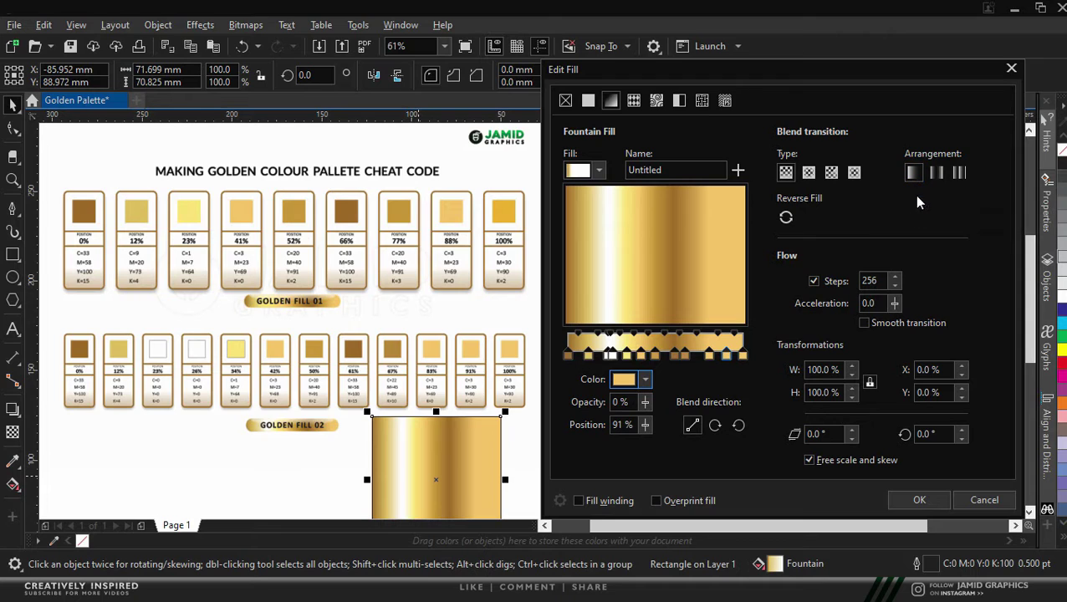
# - Enable smooth transition, rotate the fountain fill by 5° and apply it to the rectangle
pyautogui.click(864, 323)
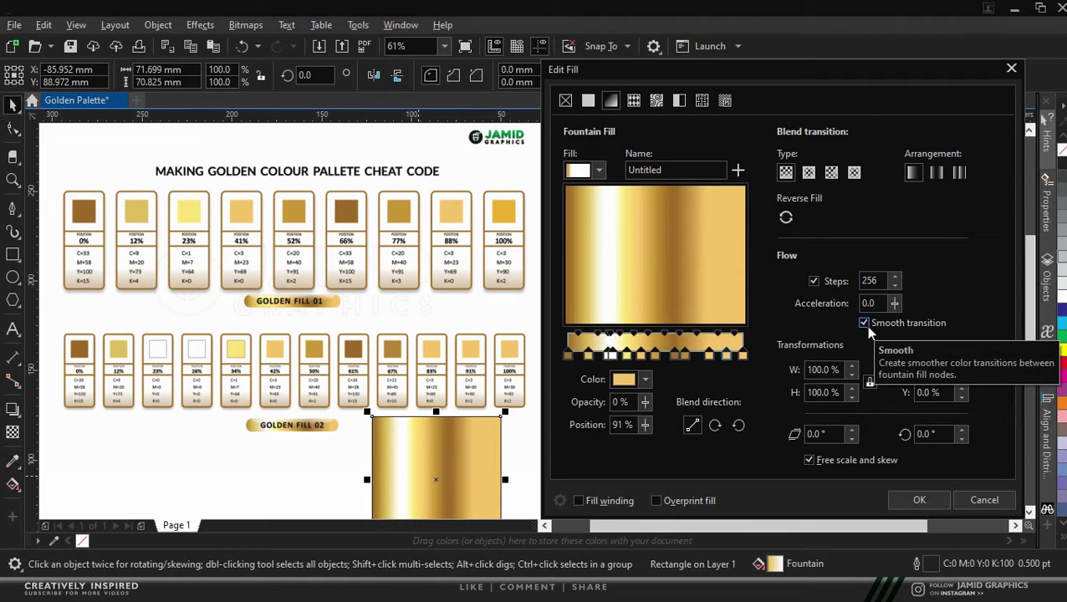
pyautogui.click(940, 435)
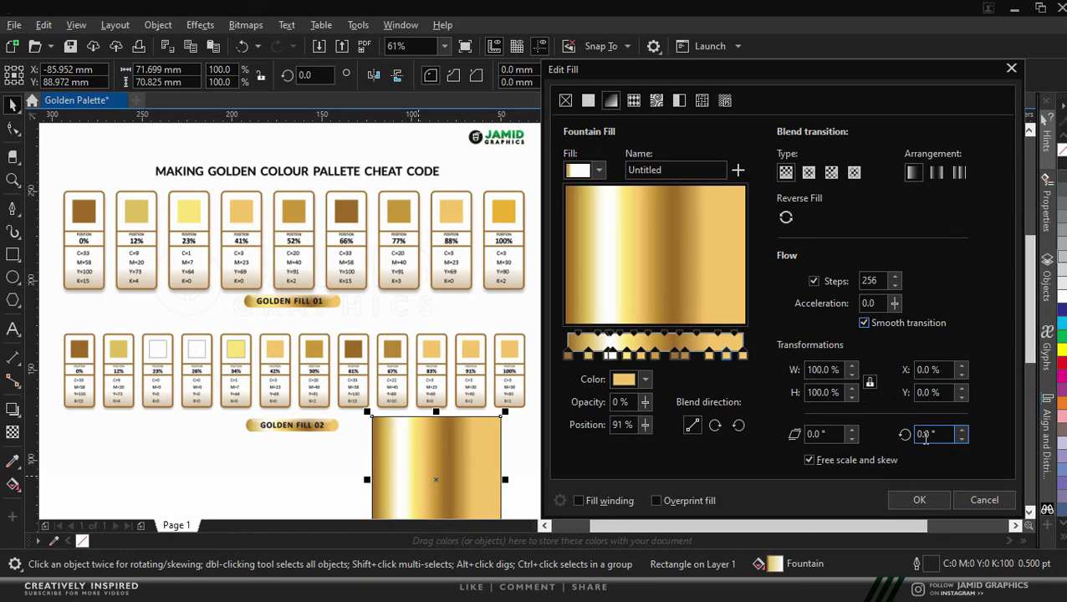
pyautogui.write('5')
pyautogui.press('Return')
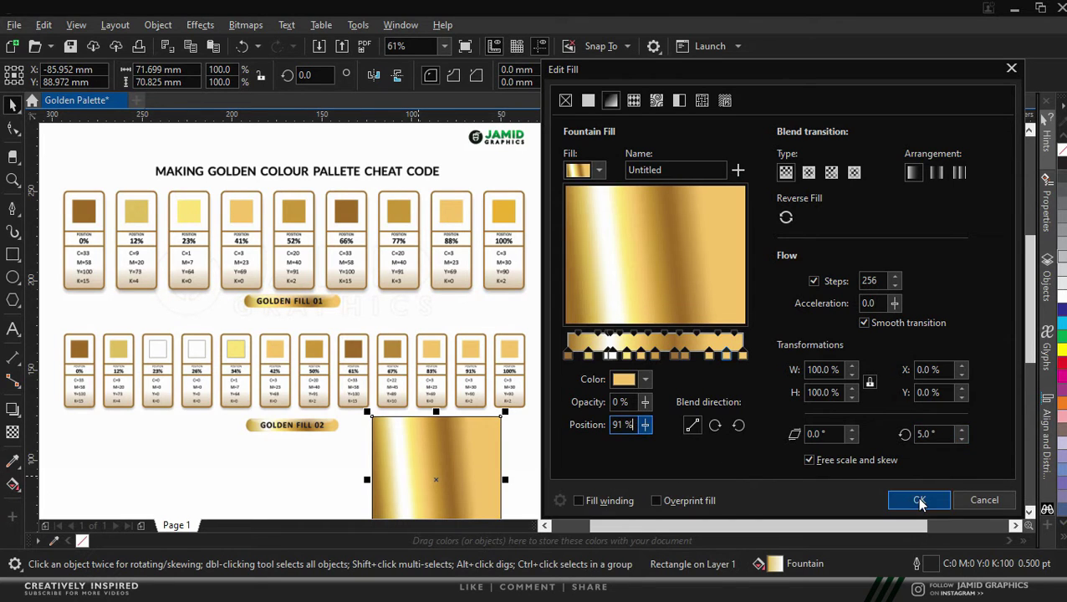
pyautogui.click(918, 500)
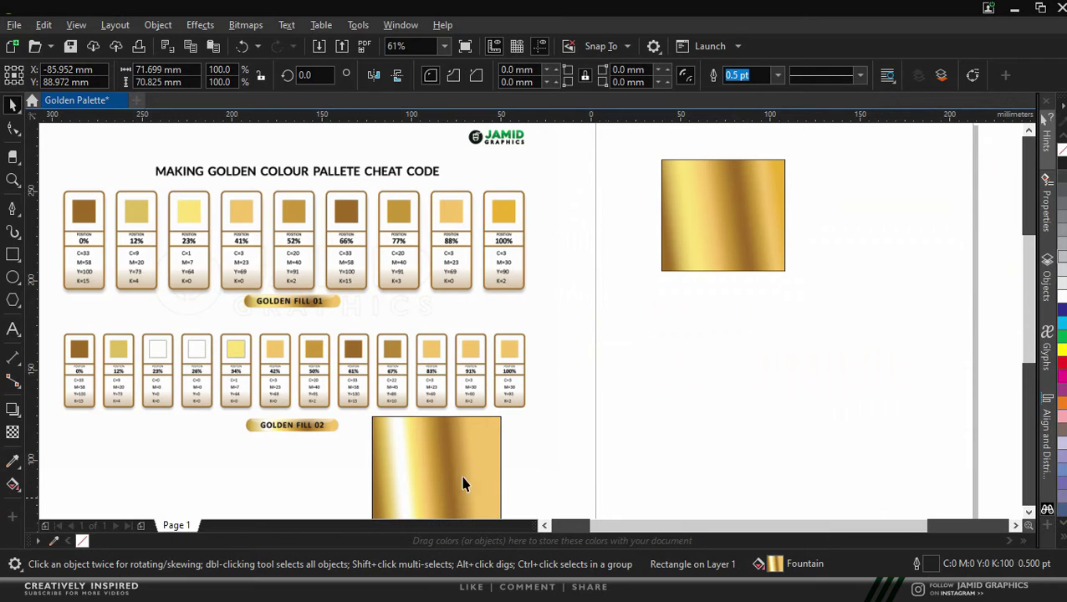
# - Move the Golden Fill 02 rectangle onto the page beneath the first gold rectangle, and select both rectangles
pyautogui.click(414, 463)
pyautogui.moveTo(414, 463); pyautogui.dragTo(707, 344)
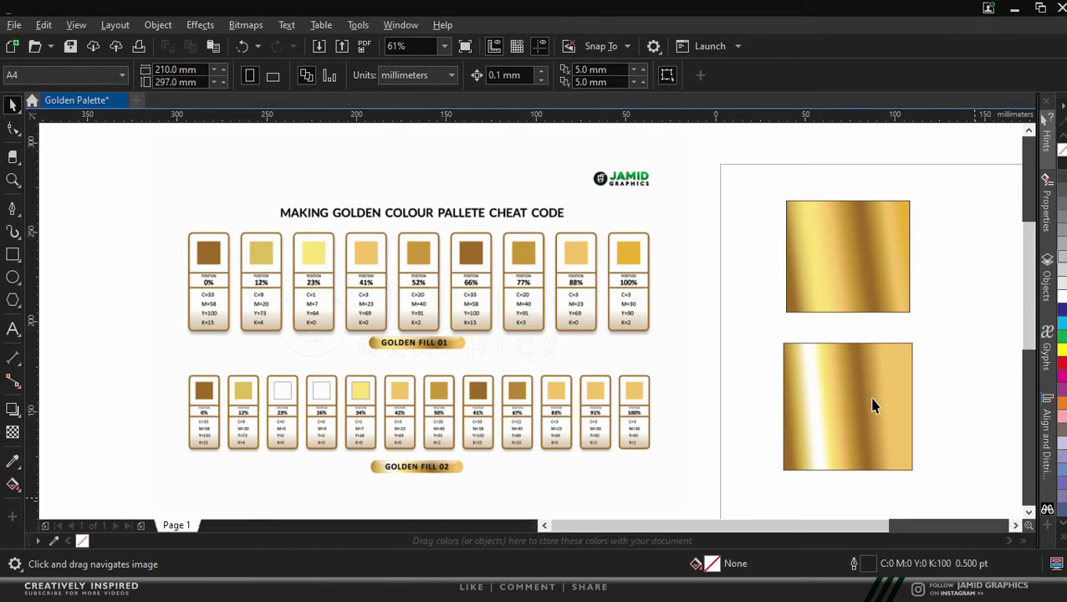
pyautogui.moveTo(727, 156); pyautogui.dragTo(727, 155)
# - Insert one page before page 1 and set its size to 10 by 8 inches
pyautogui.press('pageup')
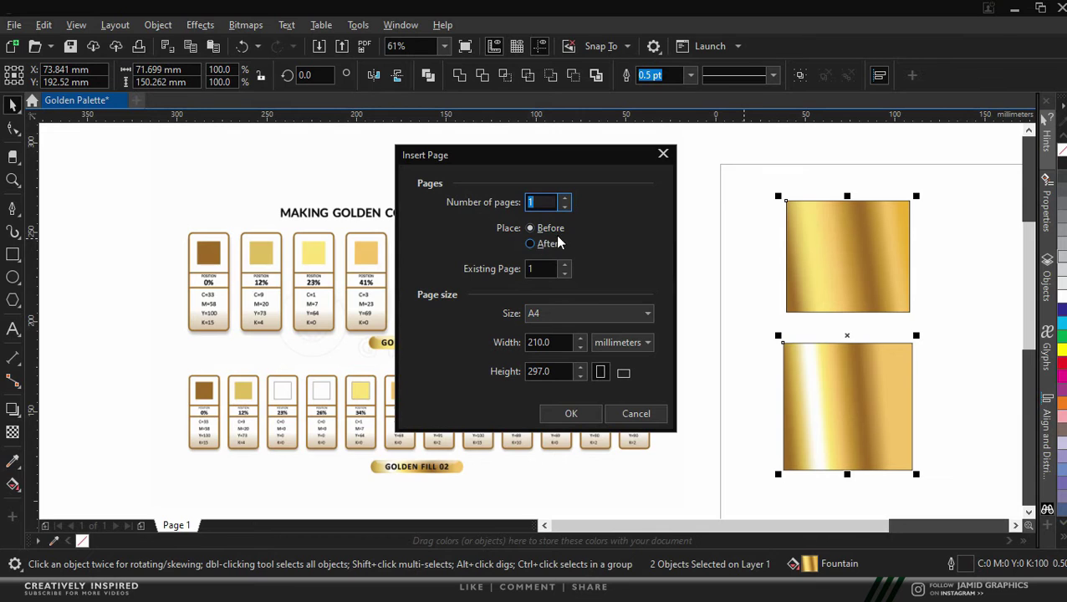
pyautogui.click(571, 412)
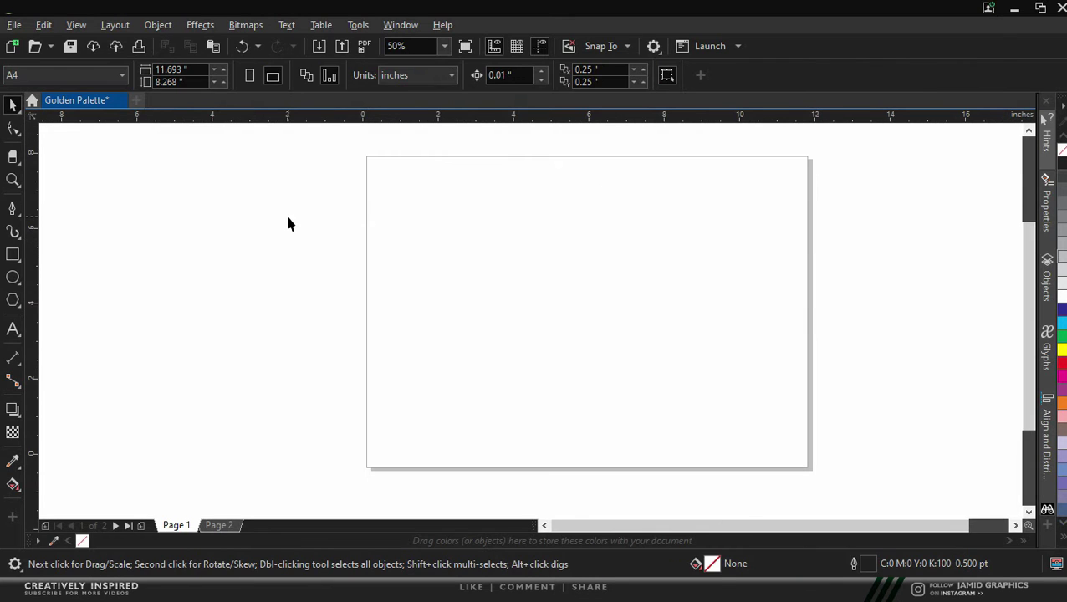
pyautogui.click(194, 68)
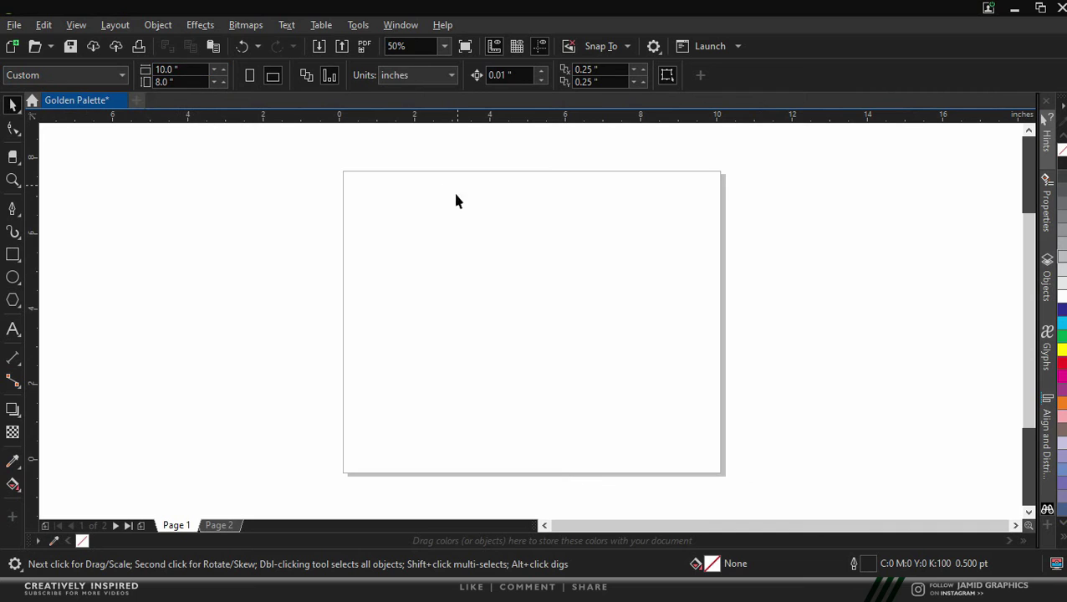
# - Draw a rectangle on the new page, set it to 10 by 8 inches and centre it on the page
pyautogui.doubleClick(12, 254)
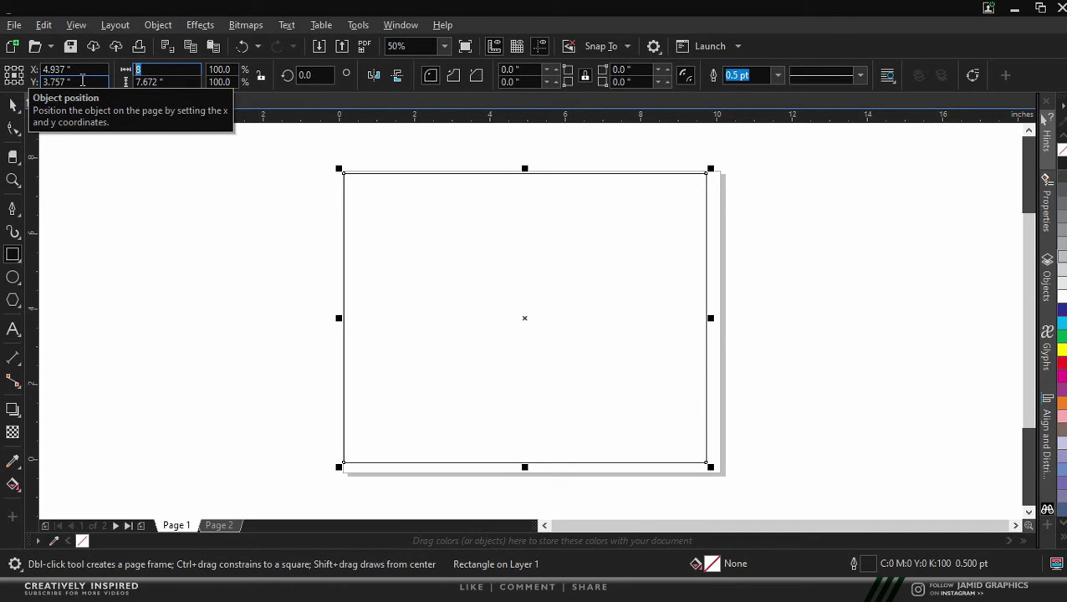
pyautogui.write('10')
pyautogui.press('Tab')
pyautogui.write('8')
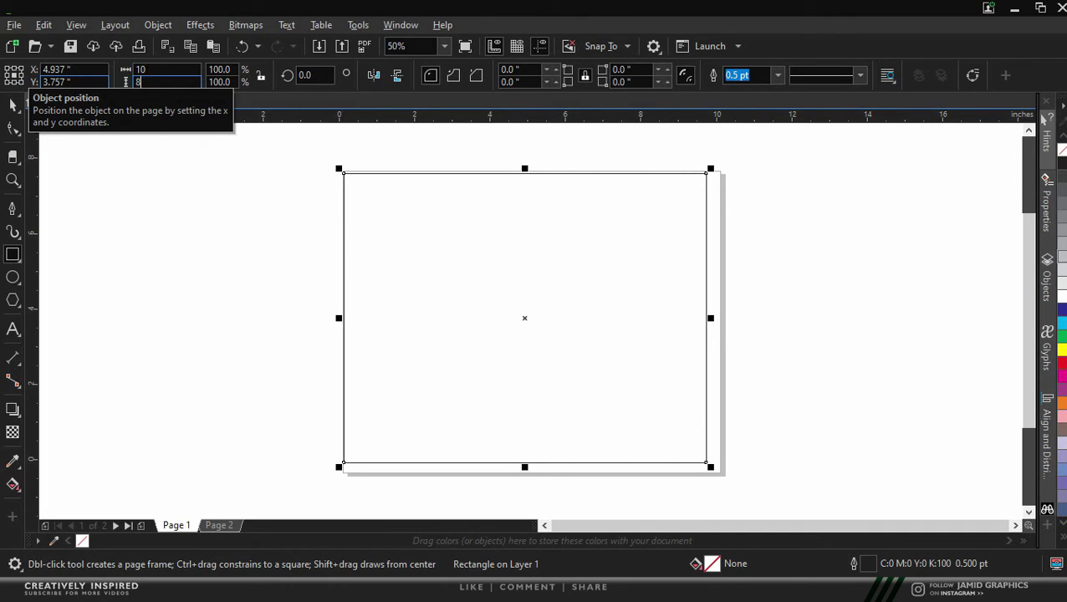
pyautogui.press('Return')
pyautogui.press('p')
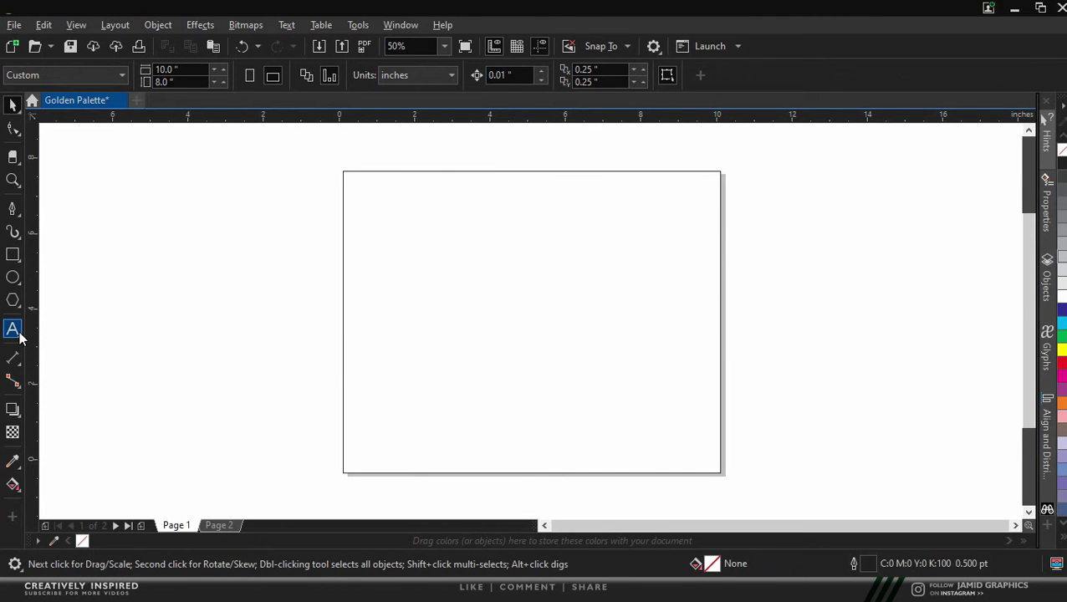
# - Add the artistic text "GOLD", enlarge it to about 130 pt and centre it on the page
pyautogui.click(18, 334)
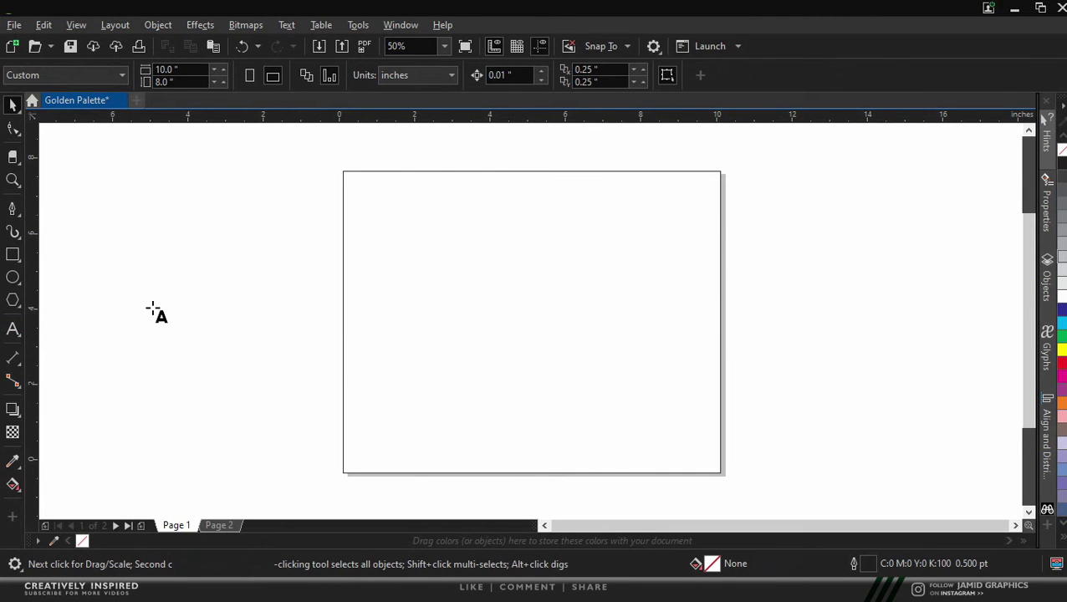
pyautogui.click(196, 297)
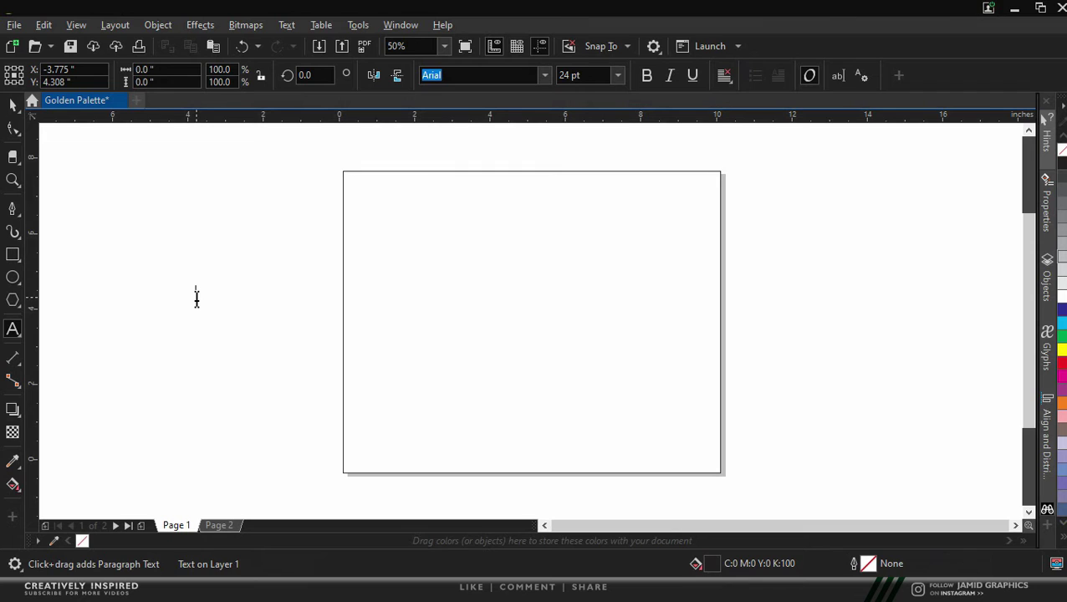
pyautogui.write('GOLD')
pyautogui.hotkey('ctrl', 'space')
pyautogui.moveTo(240, 308); pyautogui.dragTo(390, 385)
pyautogui.press('p')
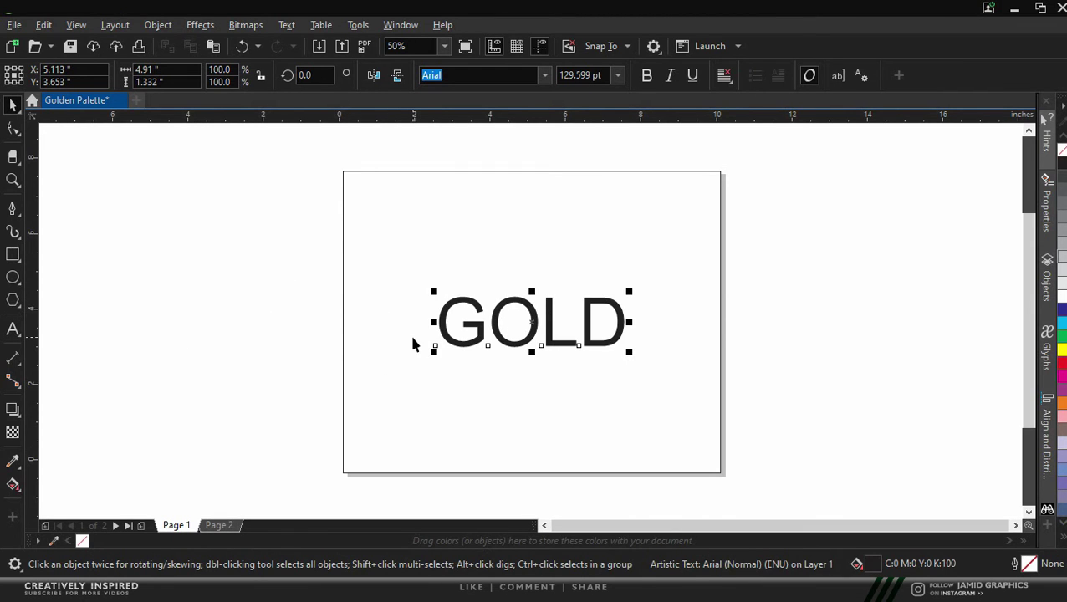
# - Change the GOLD text's font to Times New Roman and enlarge it to about 154 pt
pyautogui.click(543, 76)
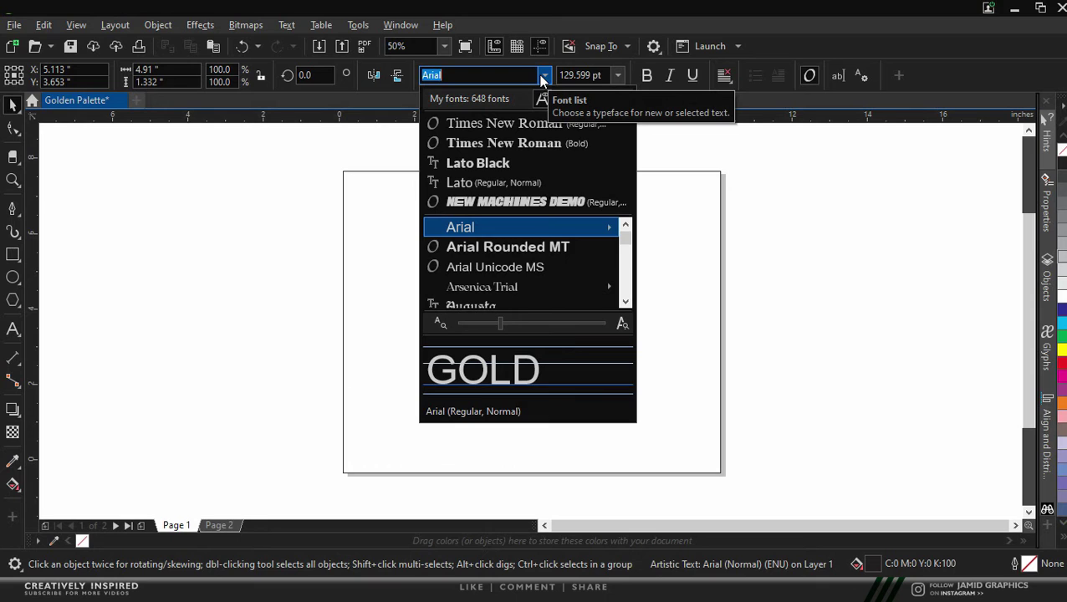
pyautogui.click(535, 125)
pyautogui.scroll(2, 538, 361)
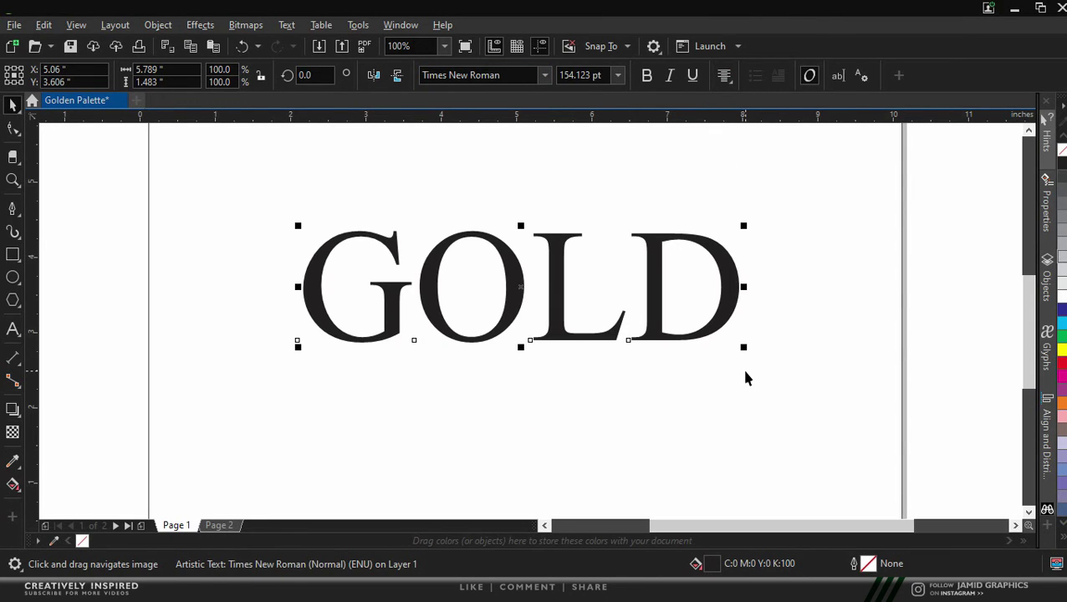
# - Paste the two gold rectangles beside the page and copy only the fill of the Golden Fill 01 rectangle onto the GOLD text
pyautogui.hotkey('ctrl', 'v')
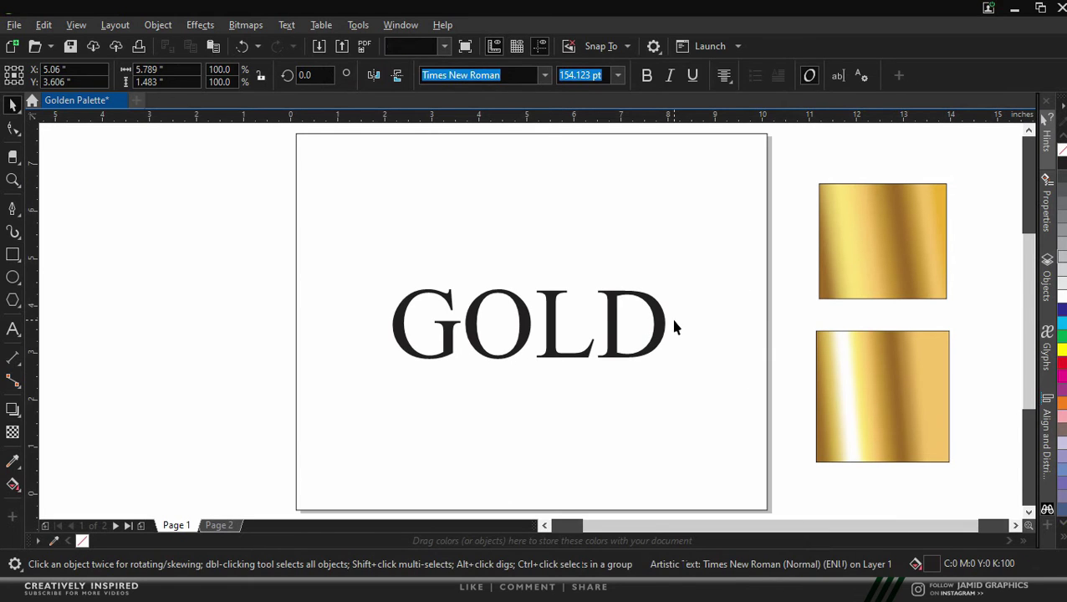
pyautogui.click(674, 326)
pyautogui.click(461, 351)
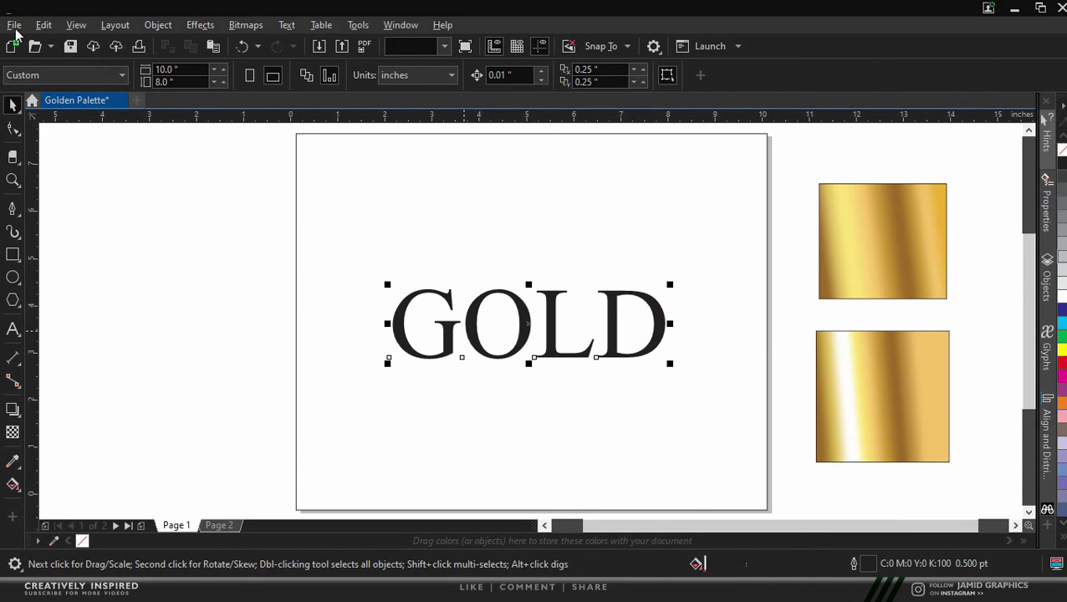
pyautogui.click(44, 24)
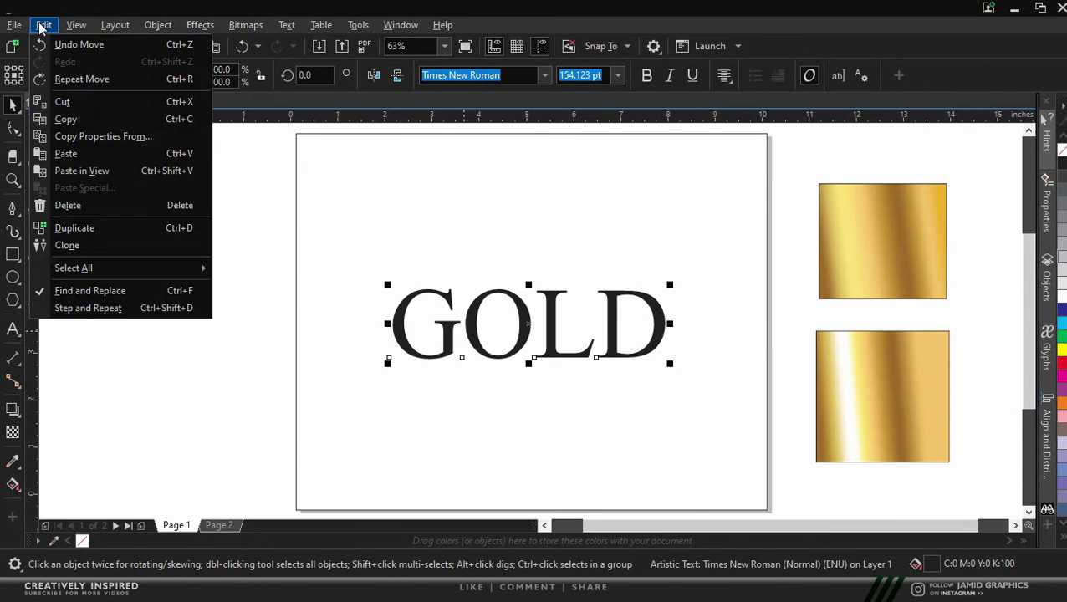
pyautogui.click(107, 137)
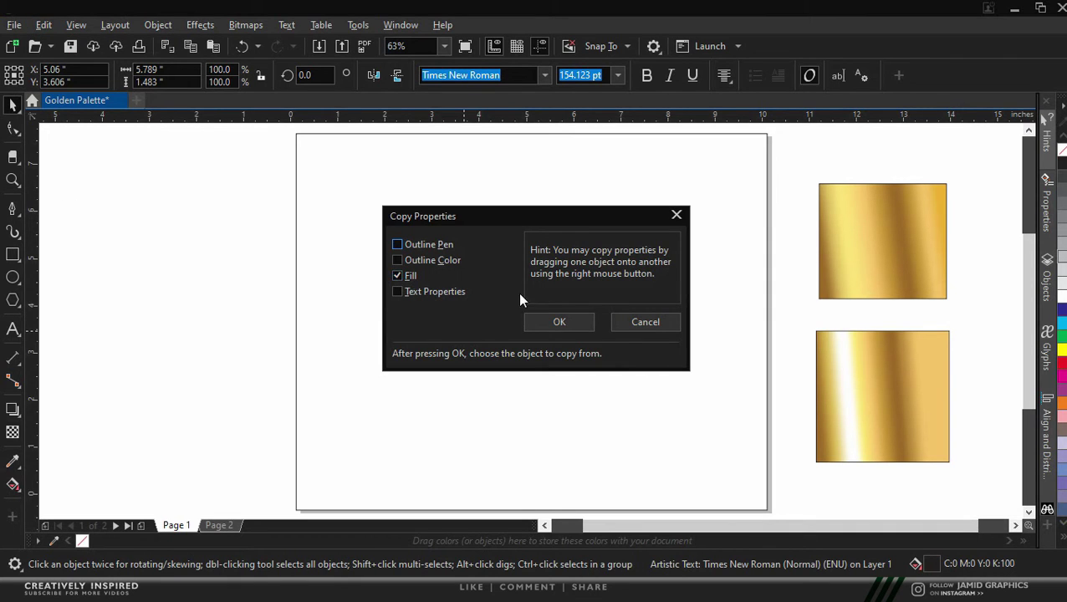
pyautogui.click(559, 322)
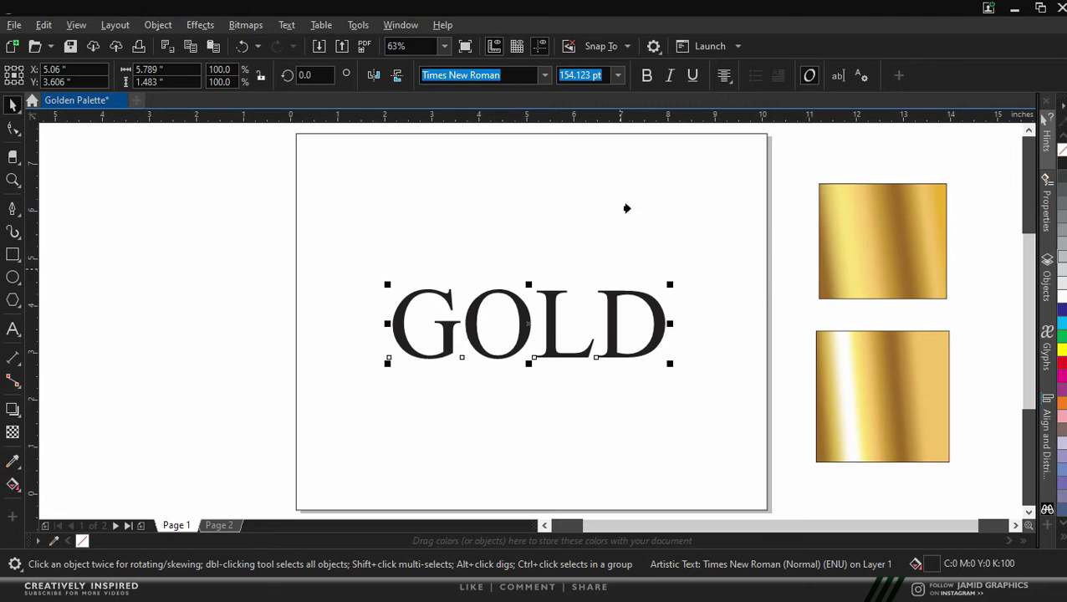
pyautogui.click(853, 232)
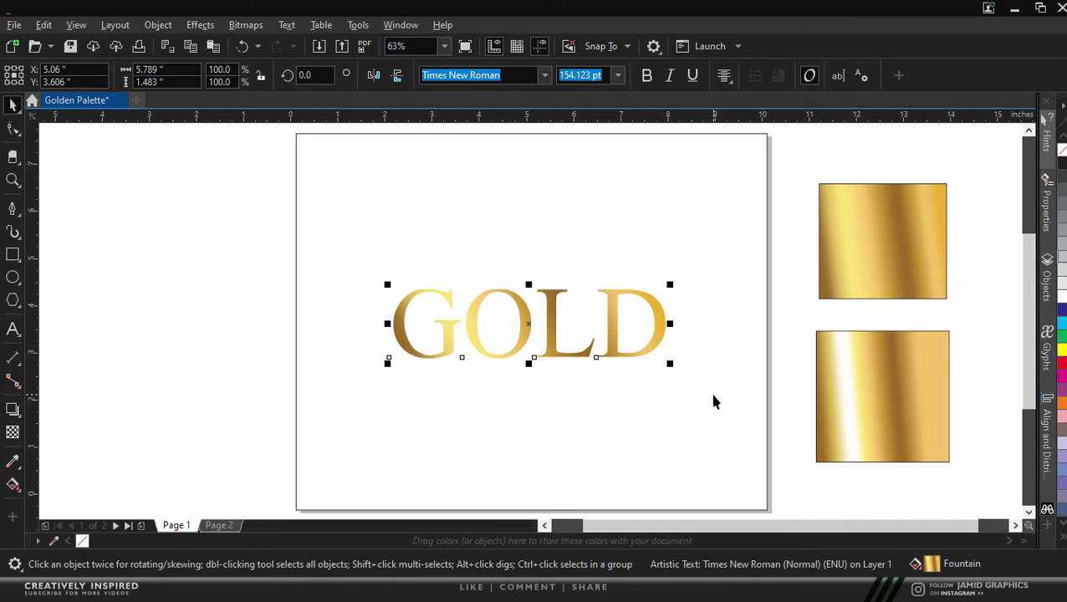
# - Break the GOLD text apart into separate letters so each carries its own golden fill
pyautogui.hotkey('ctrl', 'k')
pyautogui.scroll(1, 417, 357)
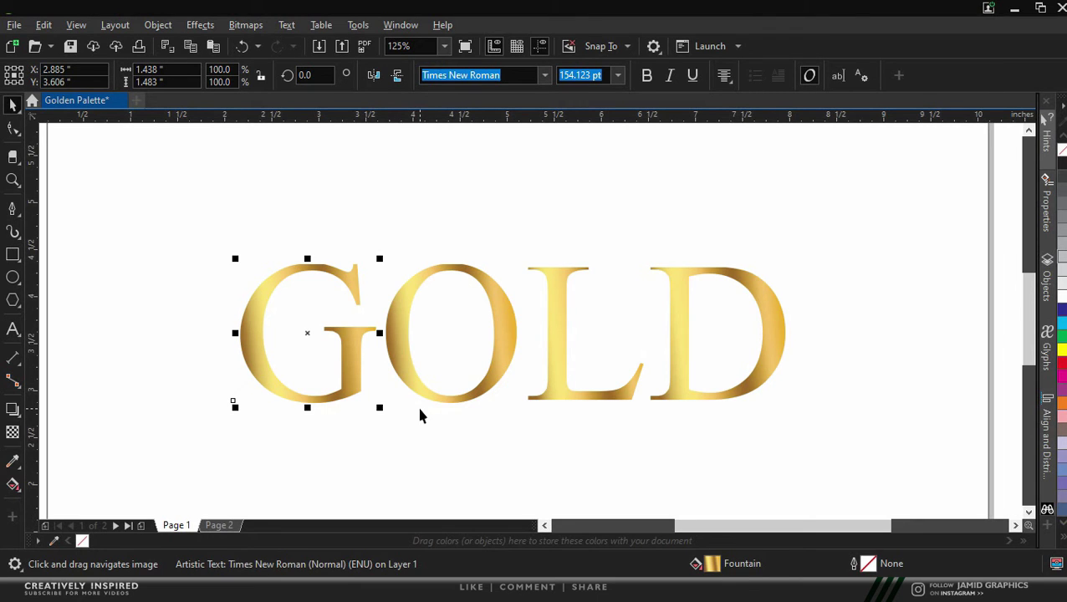
# - Re-angle the fountain fills of the letters G and O with Interactive Fill so their gold gradients run diagonally
pyautogui.press('g')
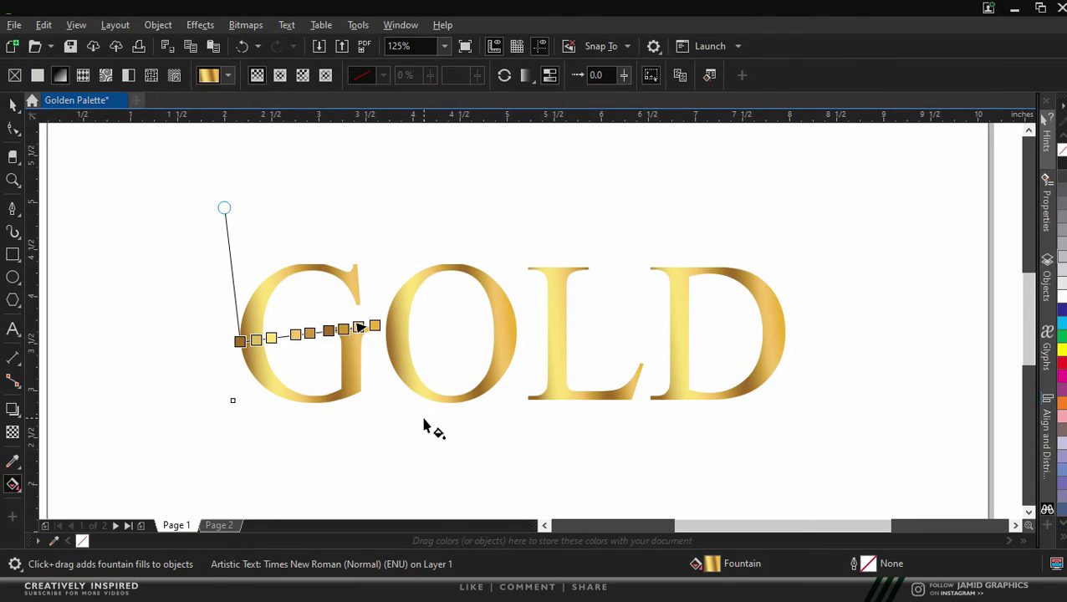
pyautogui.moveTo(374, 326); pyautogui.dragTo(353, 426)
pyautogui.moveTo(240, 341); pyautogui.dragTo(238, 288)
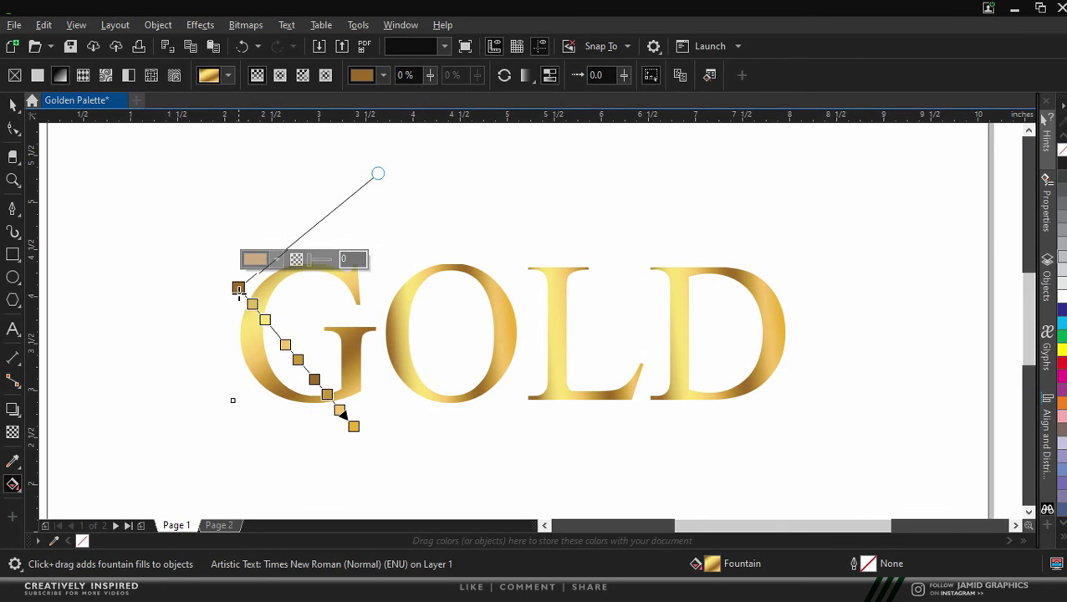
pyautogui.click(393, 370)
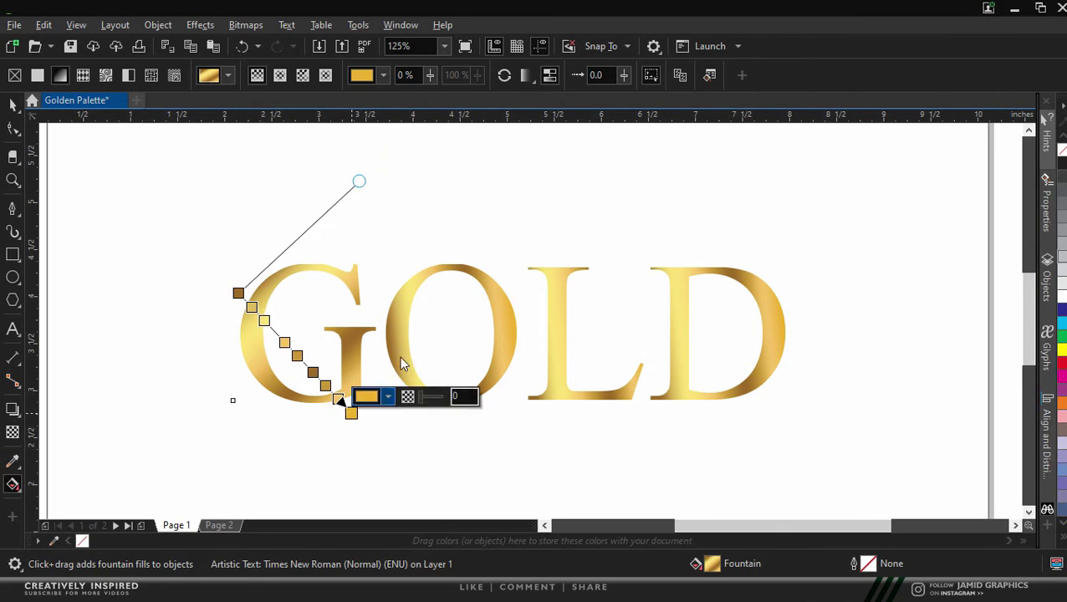
pyautogui.moveTo(387, 341); pyautogui.dragTo(401, 400)
pyautogui.moveTo(515, 324); pyautogui.dragTo(511, 299)
# - Re-angle the fountain fills of the letters L and D so their gradients rise diagonally from the lower end
pyautogui.click(553, 362)
pyautogui.moveTo(547, 399); pyautogui.dragTo(633, 328)
pyautogui.click(664, 395)
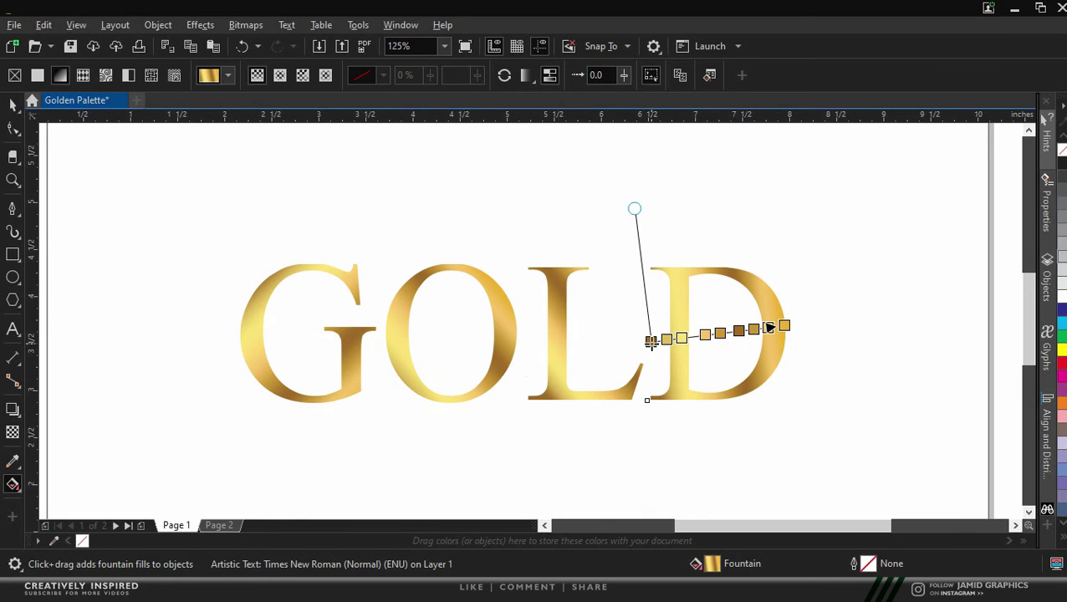
pyautogui.moveTo(656, 400); pyautogui.dragTo(683, 381)
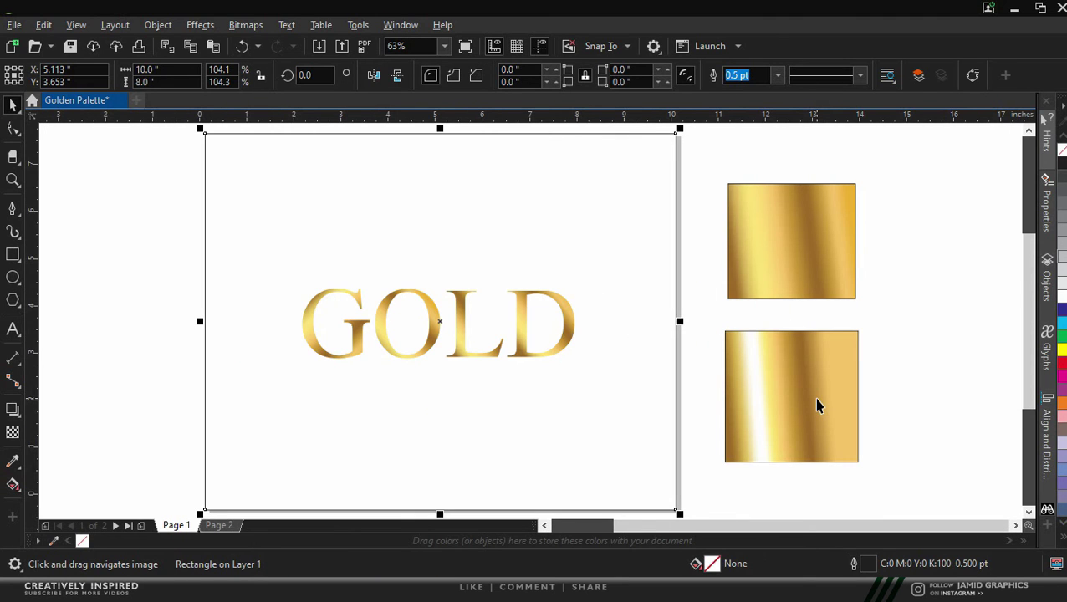
# - Give all four GOLD letters a 4-point outline placed behind the fill and scaling with the object
pyautogui.click(817, 401)
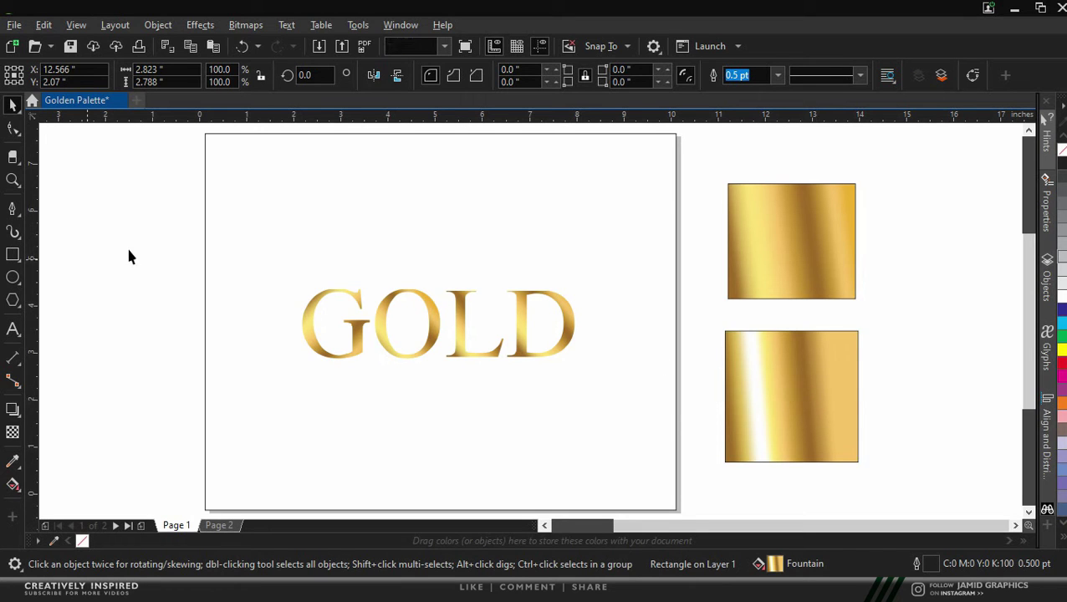
pyautogui.moveTo(130, 249); pyautogui.dragTo(615, 409)
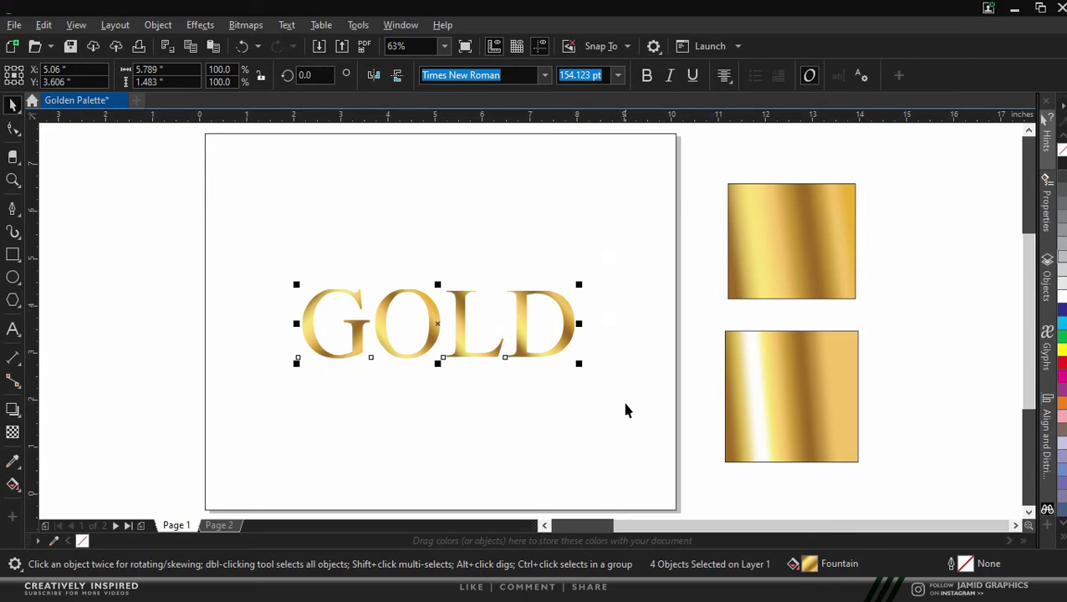
pyautogui.press('F12')
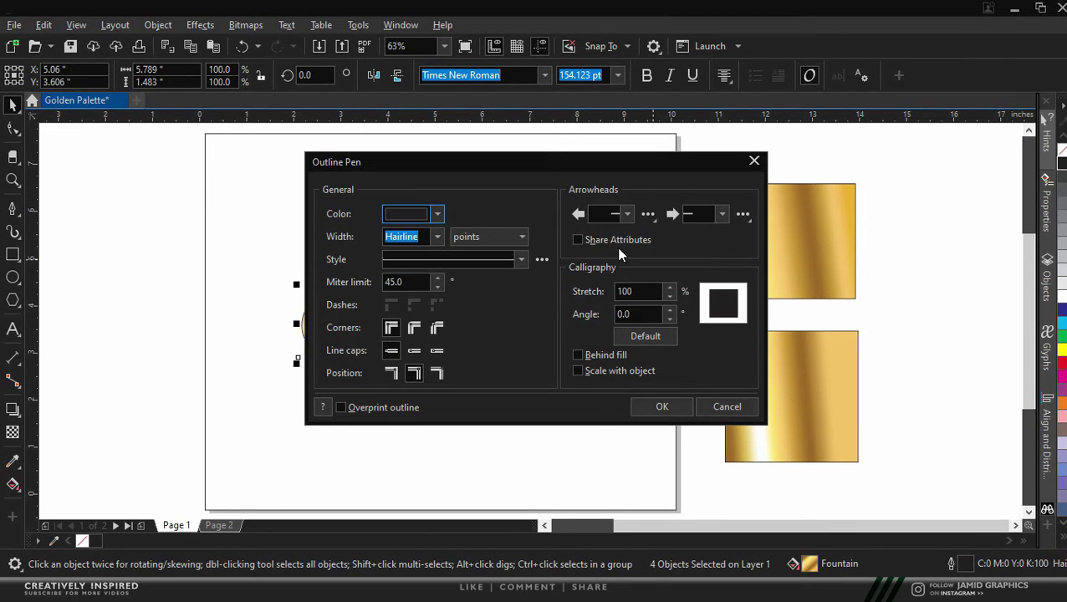
pyautogui.moveTo(497, 158); pyautogui.dragTo(712, 136)
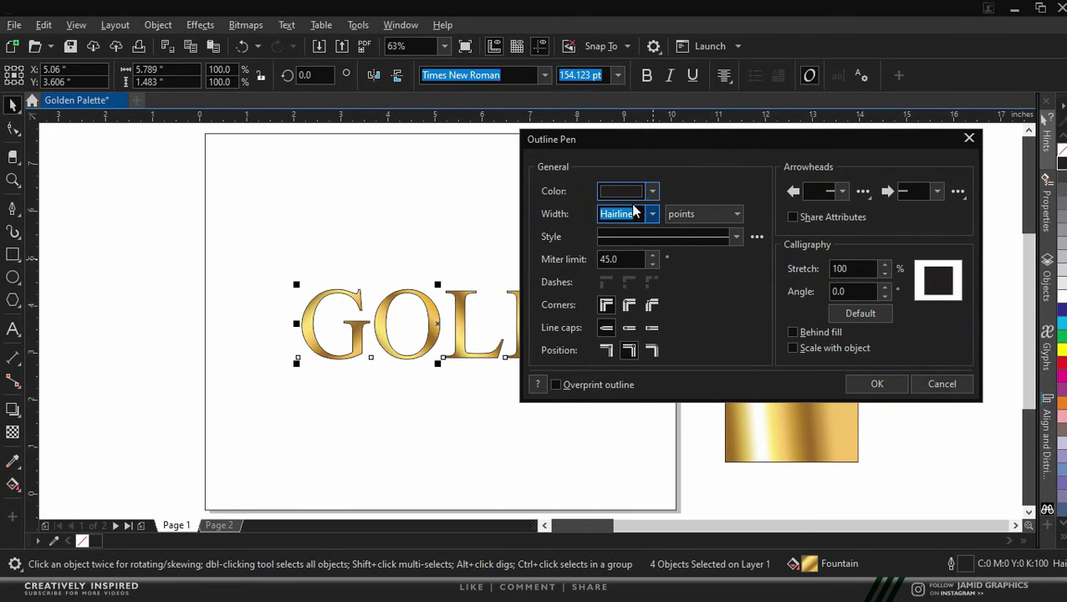
pyautogui.write('4')
pyautogui.click(895, 334)
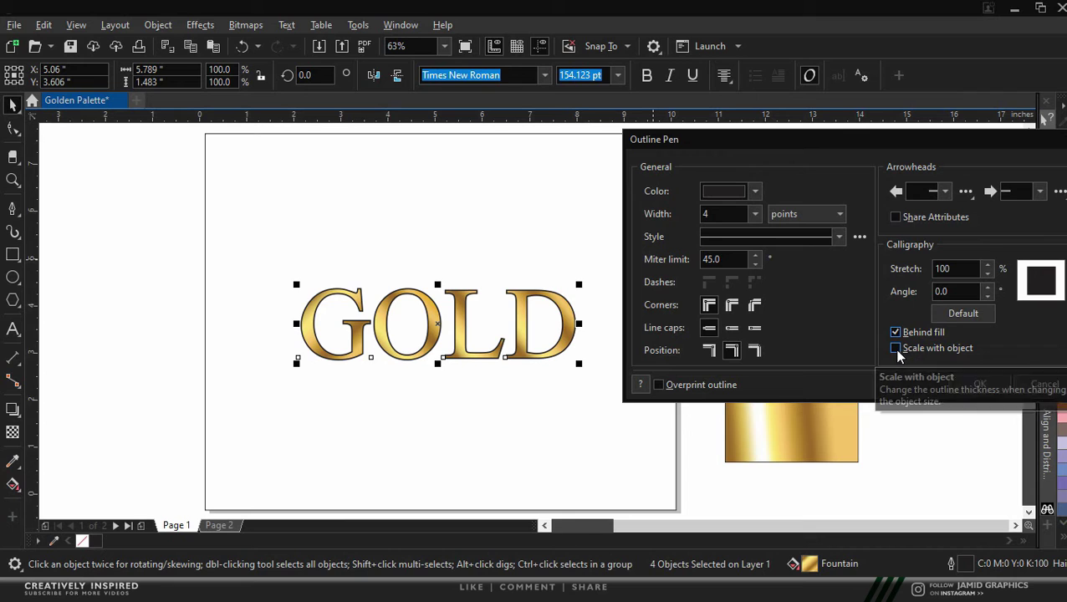
pyautogui.click(896, 350)
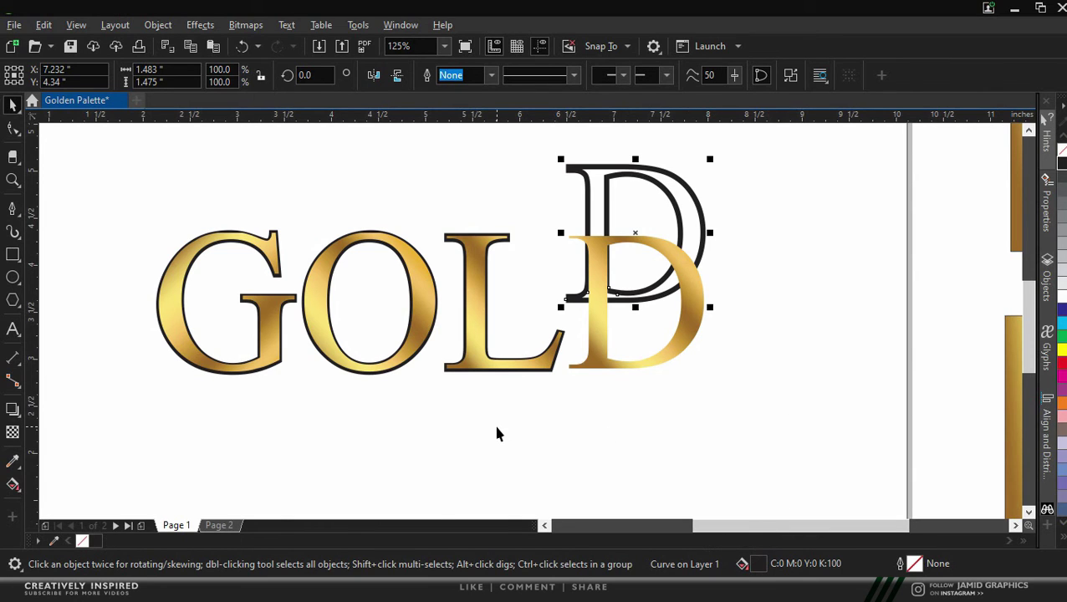
# - Undo the last move of the separated outline around the letter D
pyautogui.hotkey('ctrl', 'z')
pyautogui.moveTo(598, 417); pyautogui.dragTo(422, 393)
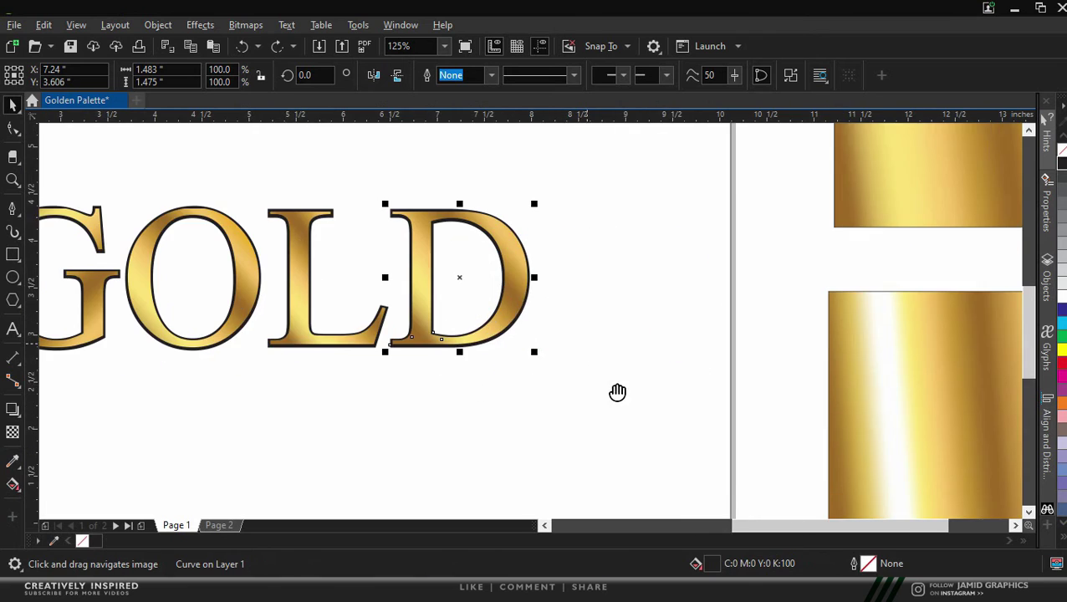
pyautogui.moveTo(616, 393); pyautogui.dragTo(734, 440)
# - Select the separated outlines of all four letters and copy only the fill of the lower gold rectangle onto them
pyautogui.press('space')
pyautogui.keyDown('shift'); pyautogui.click(428, 269); pyautogui.keyUp('shift')
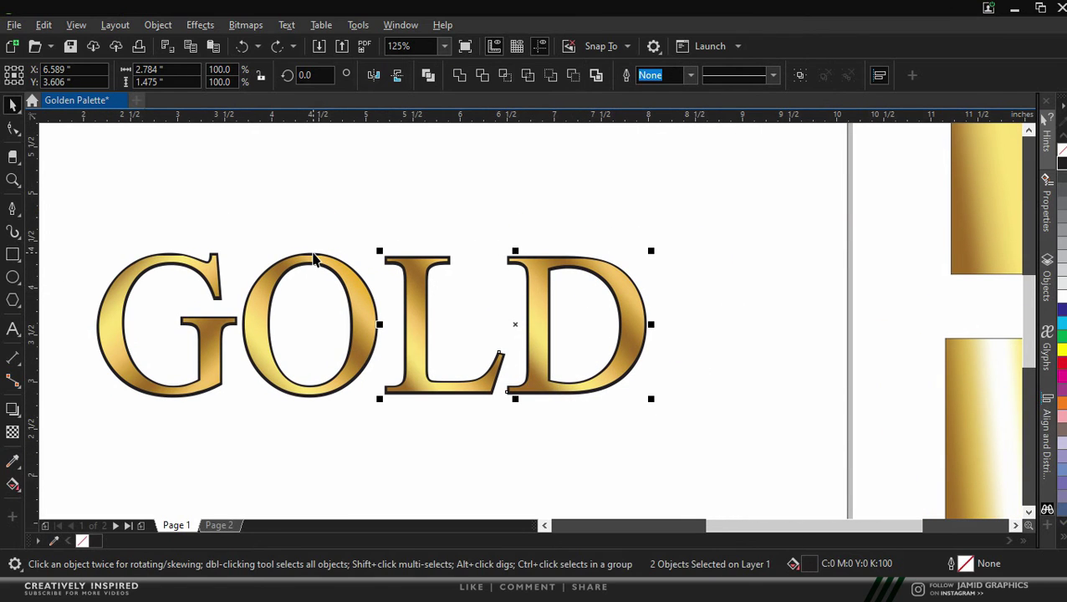
pyautogui.keyDown('shift'); pyautogui.click(314, 261); pyautogui.keyUp('shift')
pyautogui.keyDown('shift'); pyautogui.click(195, 279); pyautogui.keyUp('shift')
pyautogui.press('space')
pyautogui.moveTo(656, 231); pyautogui.dragTo(765, 219)
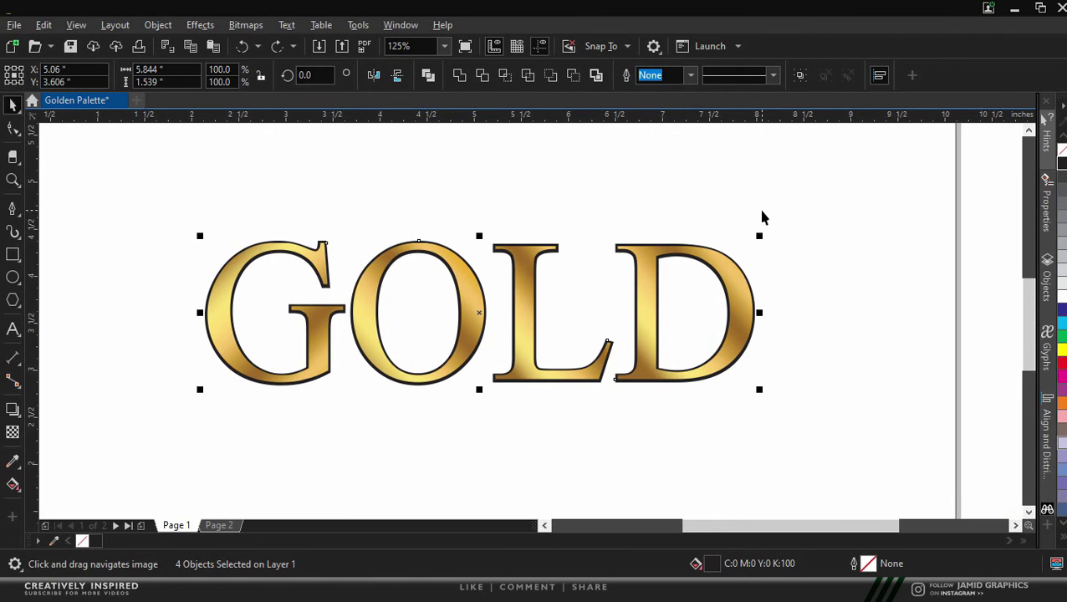
pyautogui.click(46, 26)
pyautogui.click(92, 141)
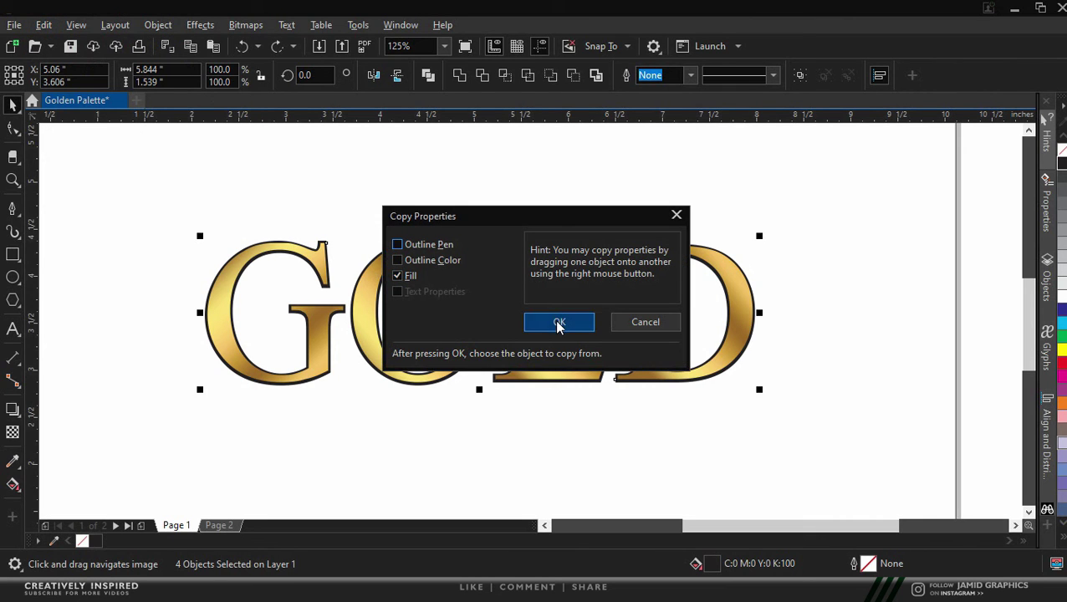
pyautogui.click(559, 322)
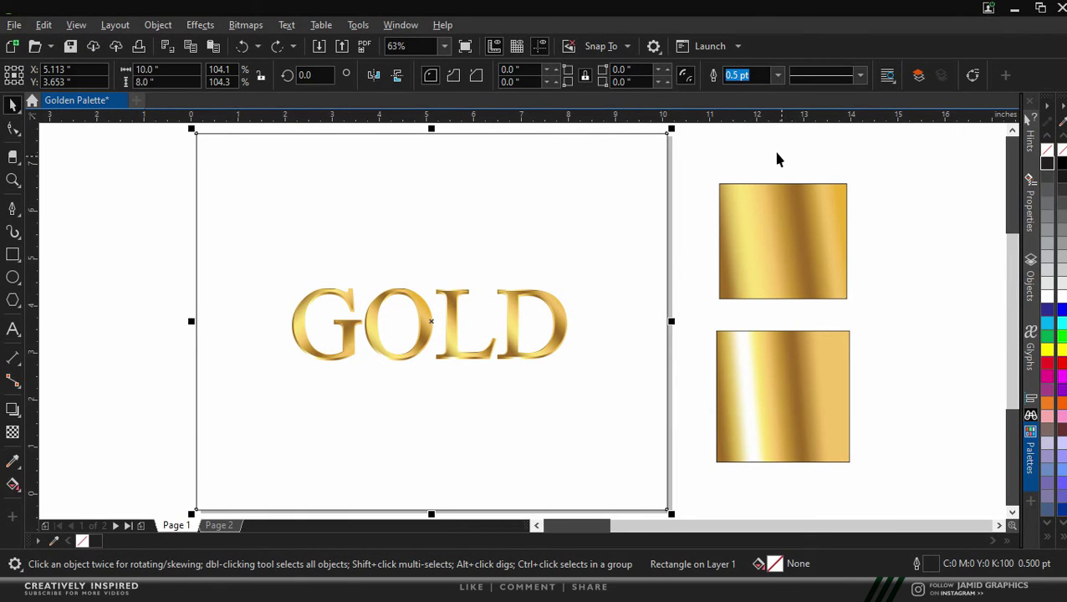
# - Fill the page-sized rectangle with black and enlarge the outlined GOLD lettering to about 6.87 inches wide
pyautogui.click(774, 155)
pyautogui.click(599, 214)
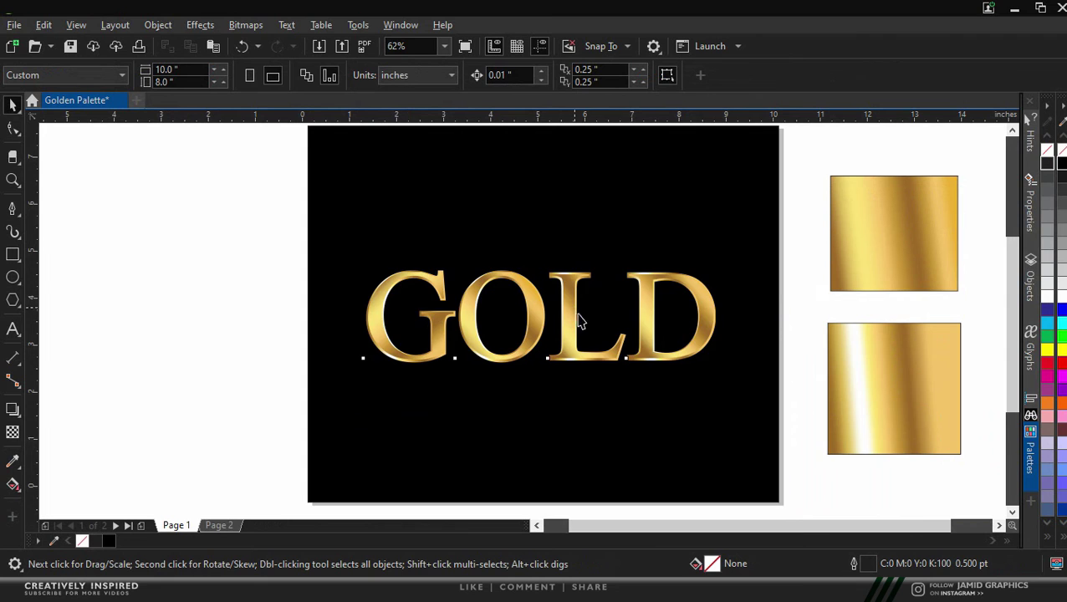
pyautogui.click(670, 359)
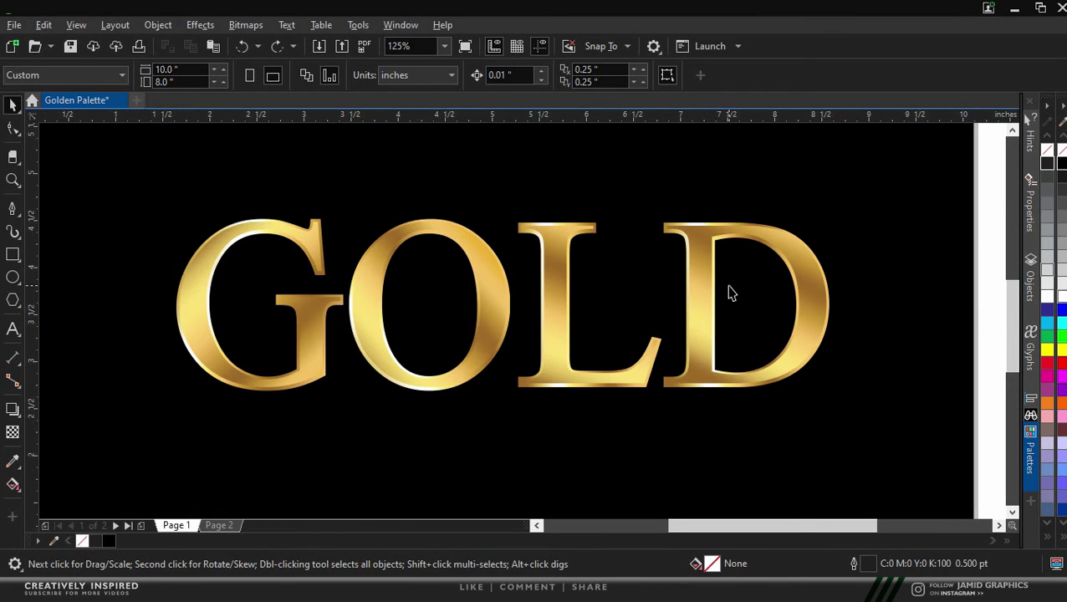
# - Select the four inner GOLD letters, undo their displacement from the outlines and group them
pyautogui.click(702, 295)
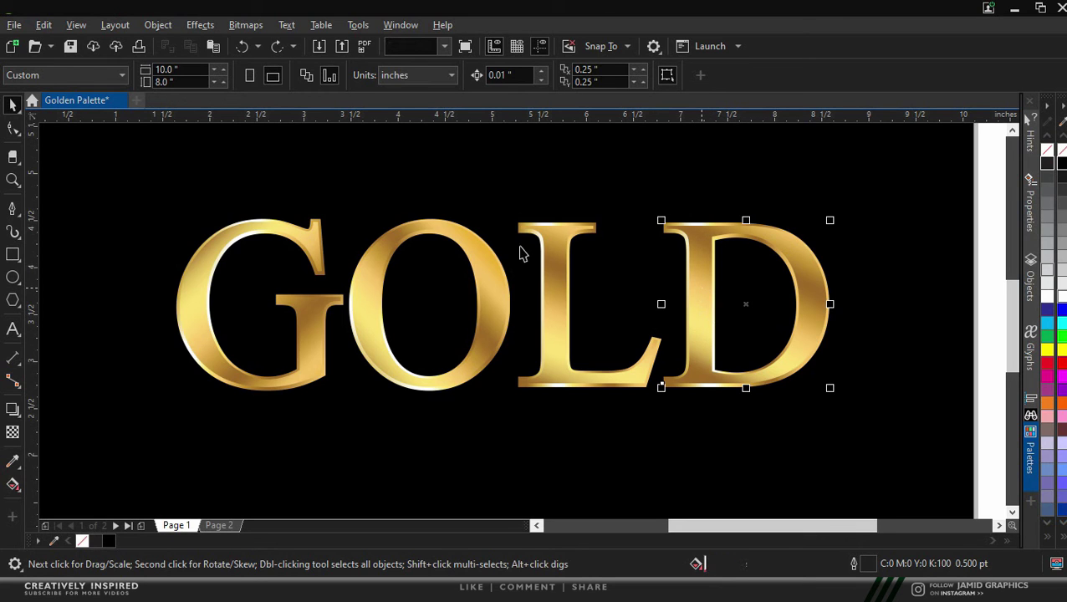
pyautogui.keyDown('shift'); pyautogui.click(554, 232); pyautogui.keyUp('shift')
pyautogui.keyDown('shift'); pyautogui.click(445, 236); pyautogui.keyUp('shift')
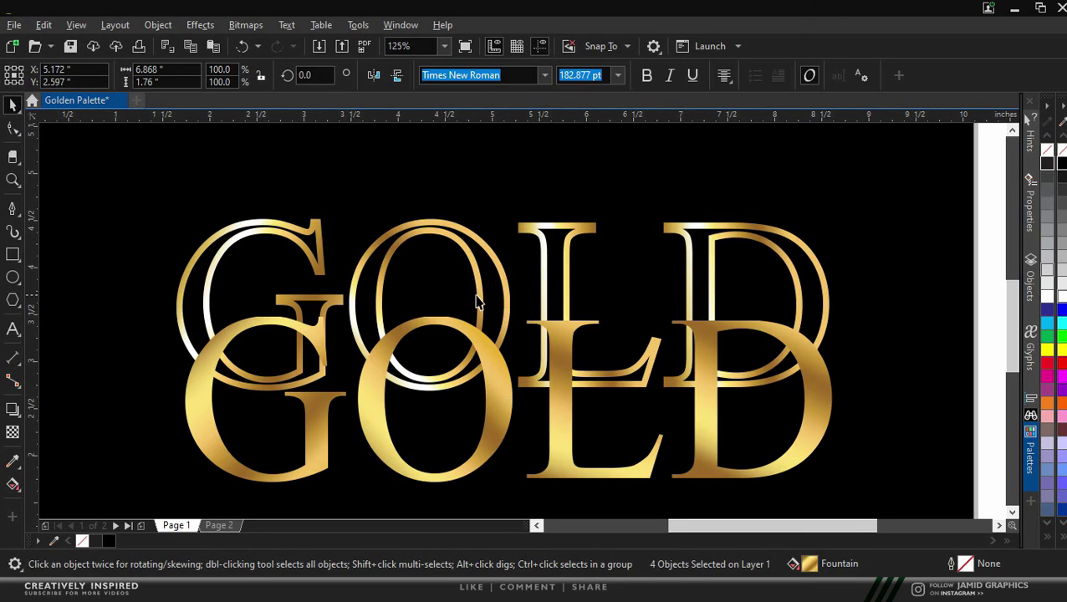
pyautogui.hotkey('ctrl', 'z')
pyautogui.hotkey('ctrl', 'g')
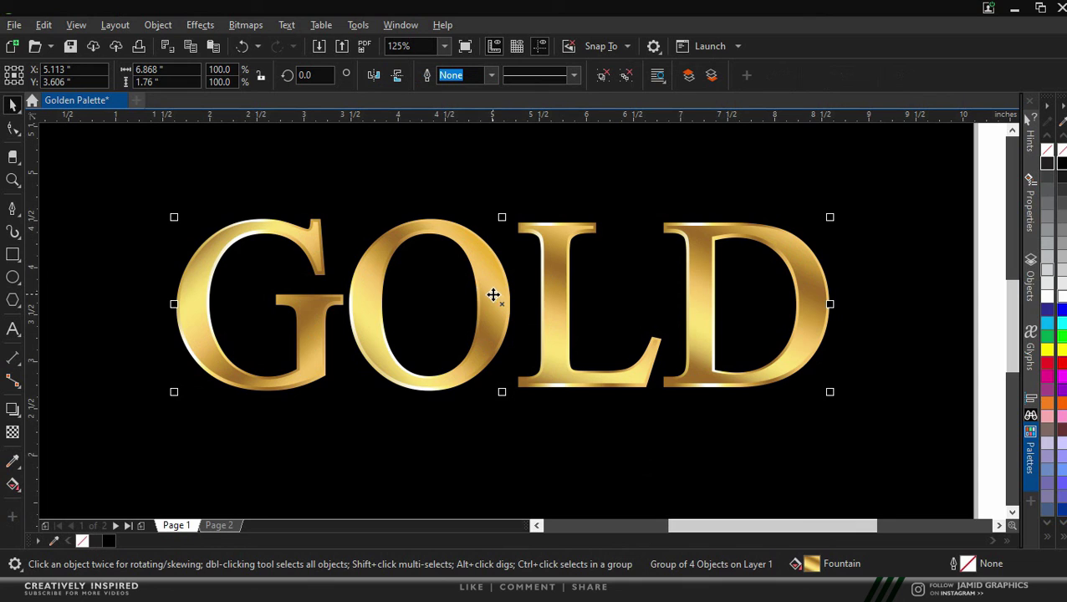
# - Turn the group of inner GOLD letters into an empty PowerClip frame
pyautogui.rightClick(493, 295)
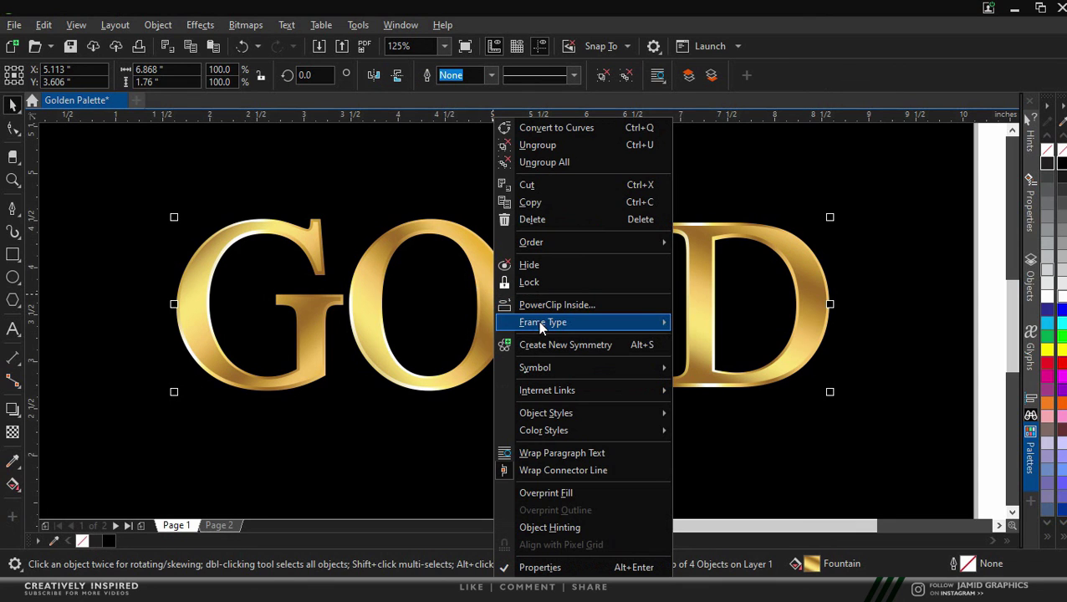
pyautogui.moveTo(542, 324)
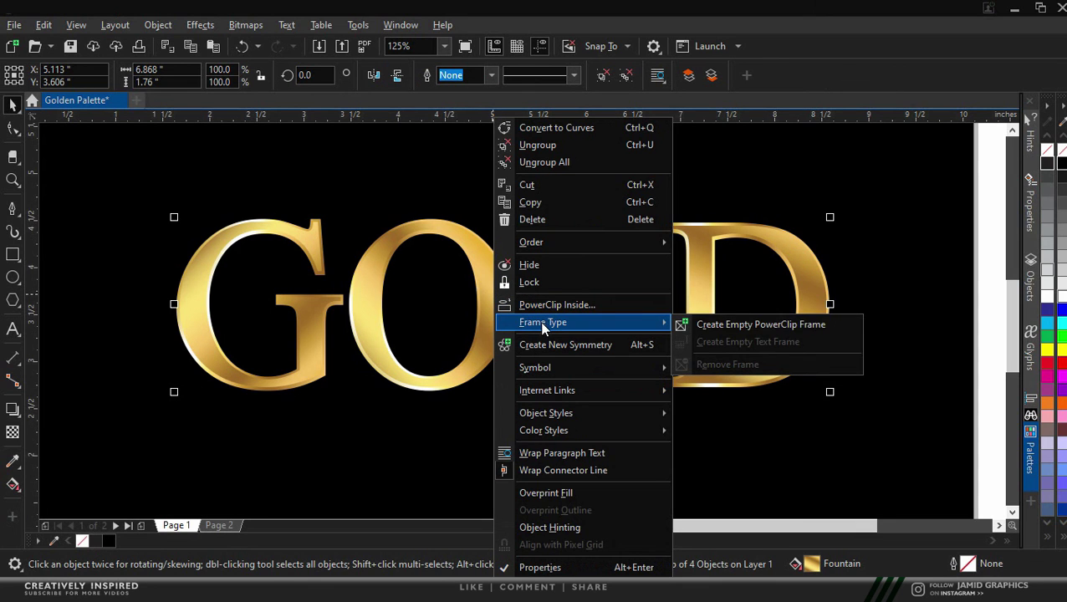
pyautogui.click(755, 326)
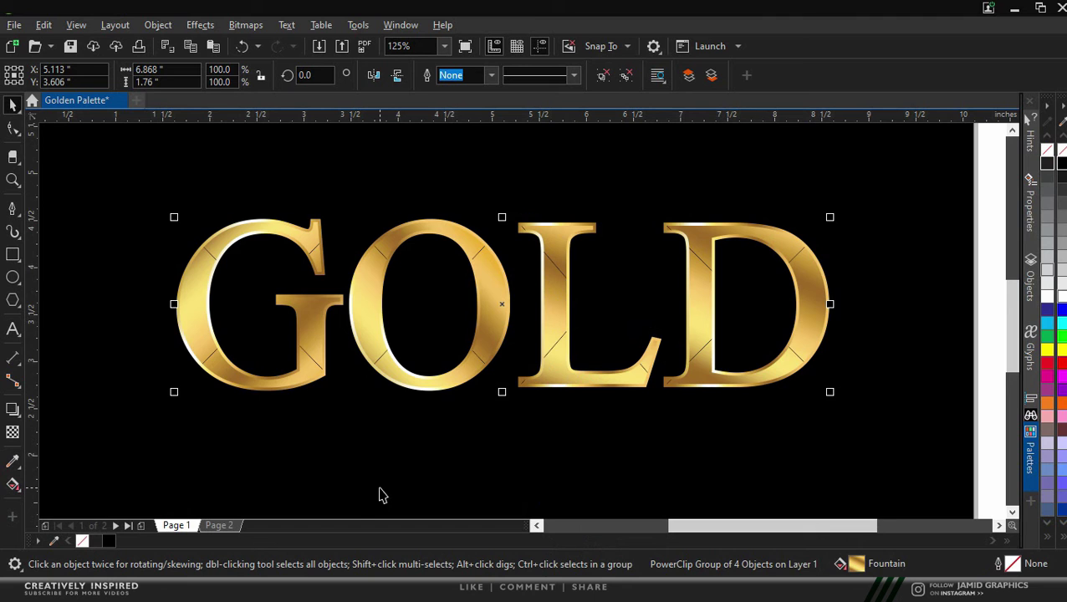
# - Paste the parchment-like texture bitmap over the GOLD lettering and scale it to about 84.6%
pyautogui.click(242, 592)
pyautogui.click(397, 224)
pyautogui.hotkey('ctrl', 'v')
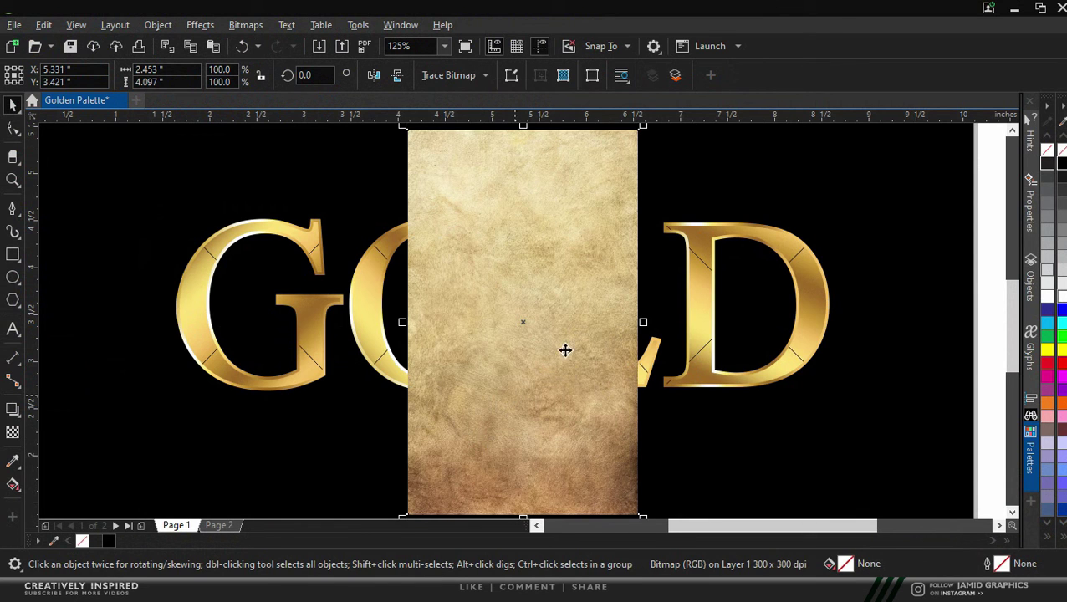
pyautogui.moveTo(643, 124); pyautogui.dragTo(643, 236)
# - Rotate the texture bitmap 90 degrees and stretch it to about 7.7 inches wide so it covers all of GOLD
pyautogui.click(605, 211)
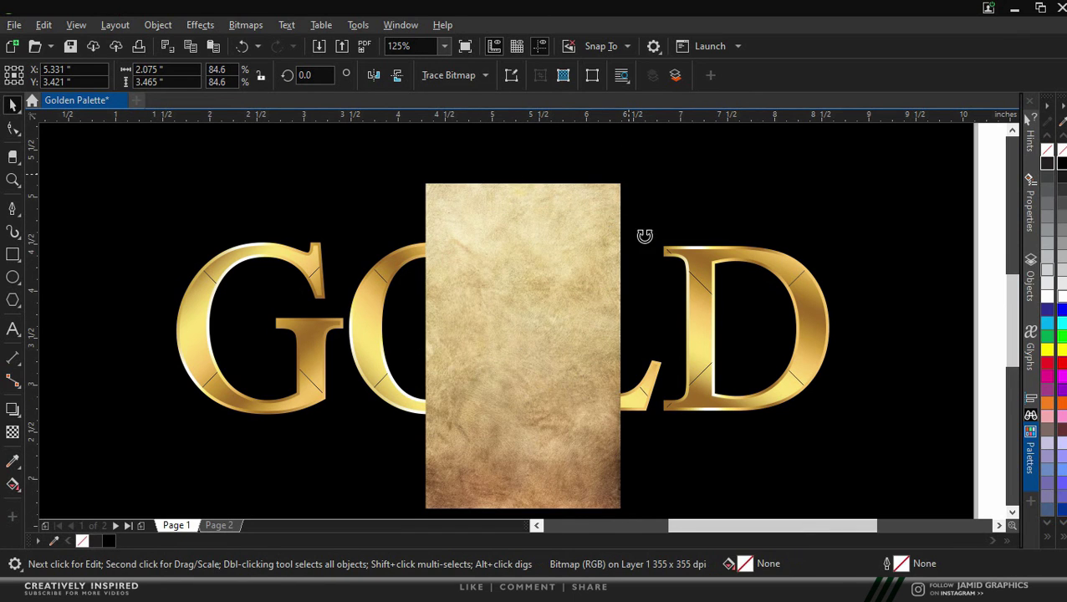
pyautogui.click(314, 76)
pyautogui.write('9')
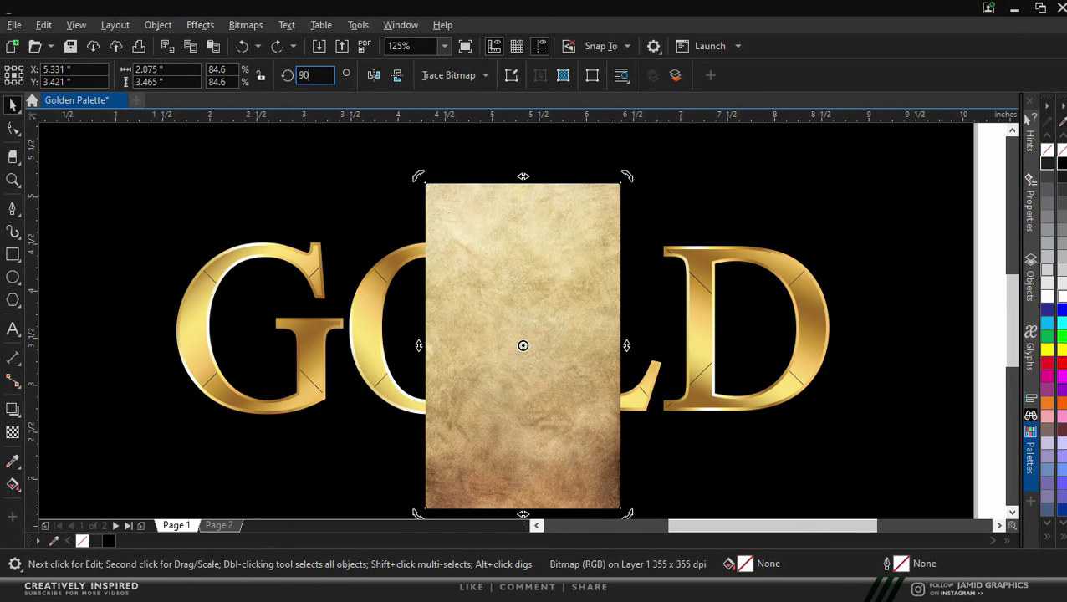
pyautogui.write('0')
pyautogui.press('Return')
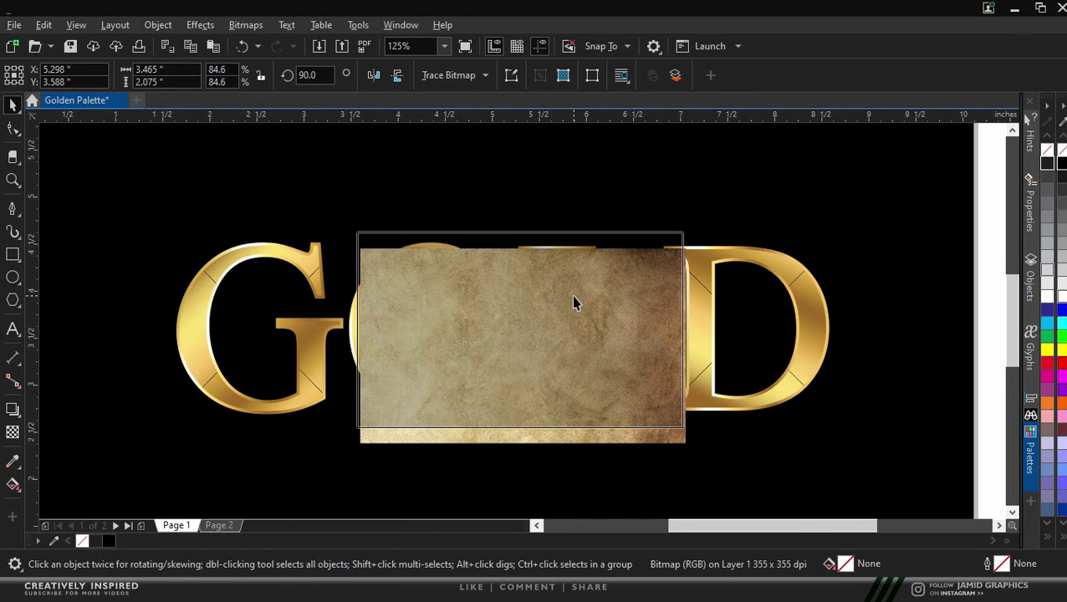
pyautogui.moveTo(688, 329); pyautogui.dragTo(866, 332)
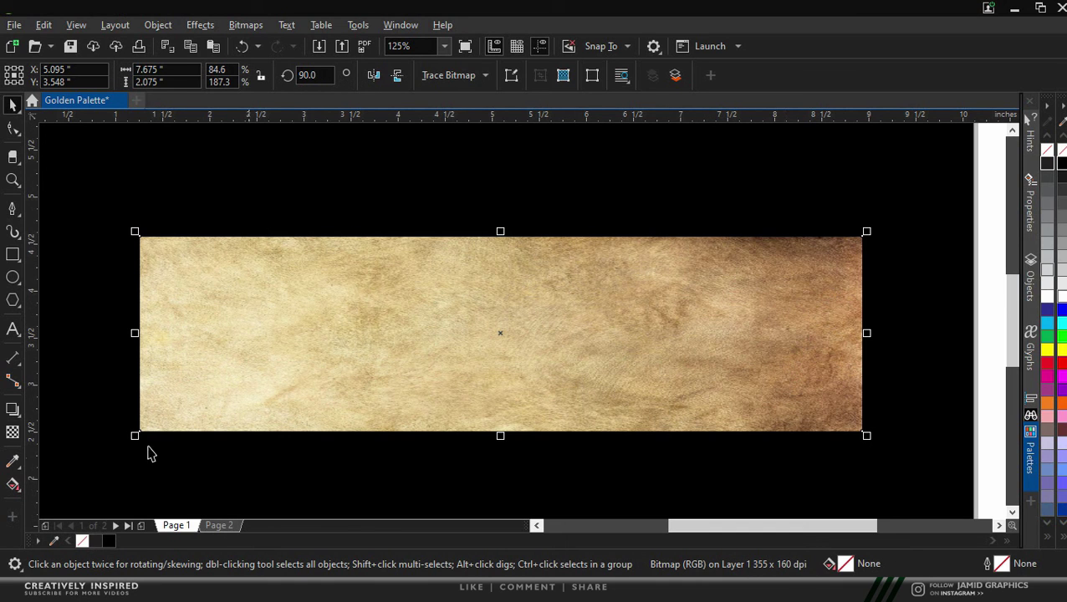
# - Apply a uniform transparency with the Hard Light merge mode to the texture bitmap
pyautogui.click(13, 431)
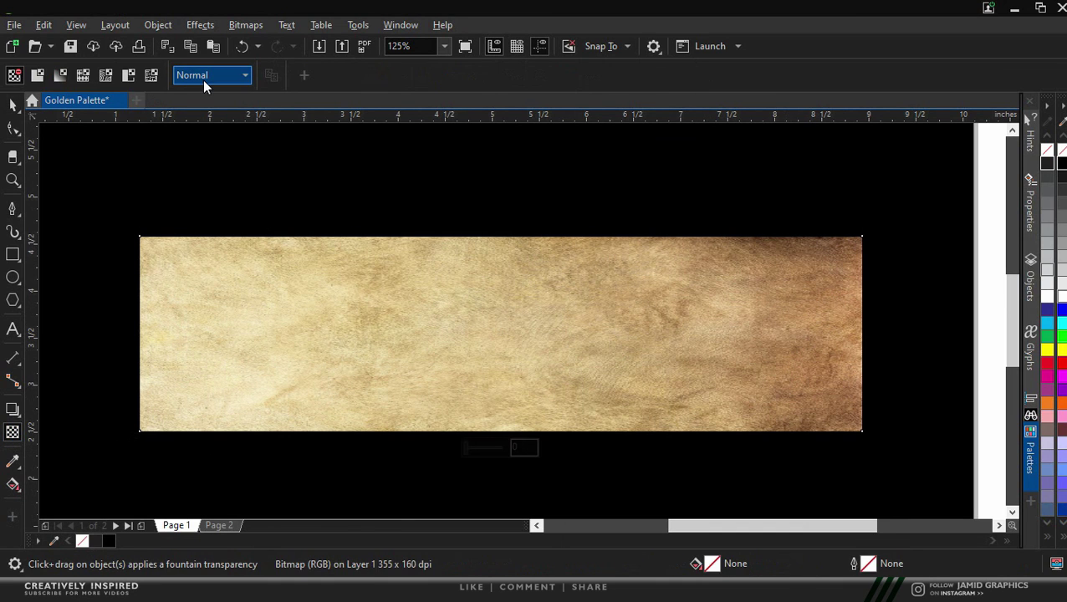
pyautogui.click(204, 81)
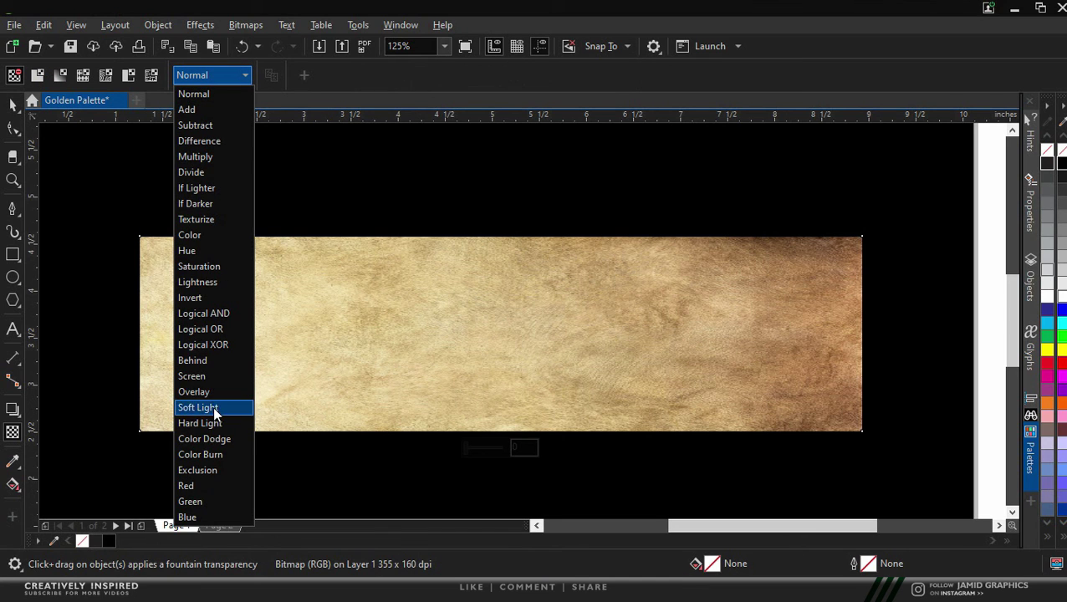
pyautogui.click(214, 422)
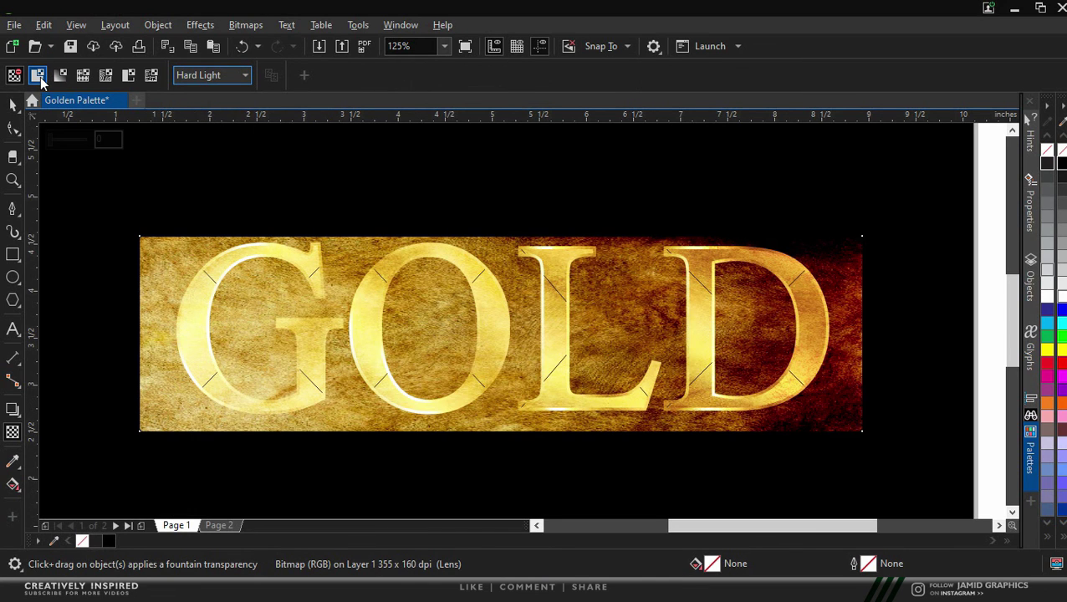
pyautogui.click(38, 76)
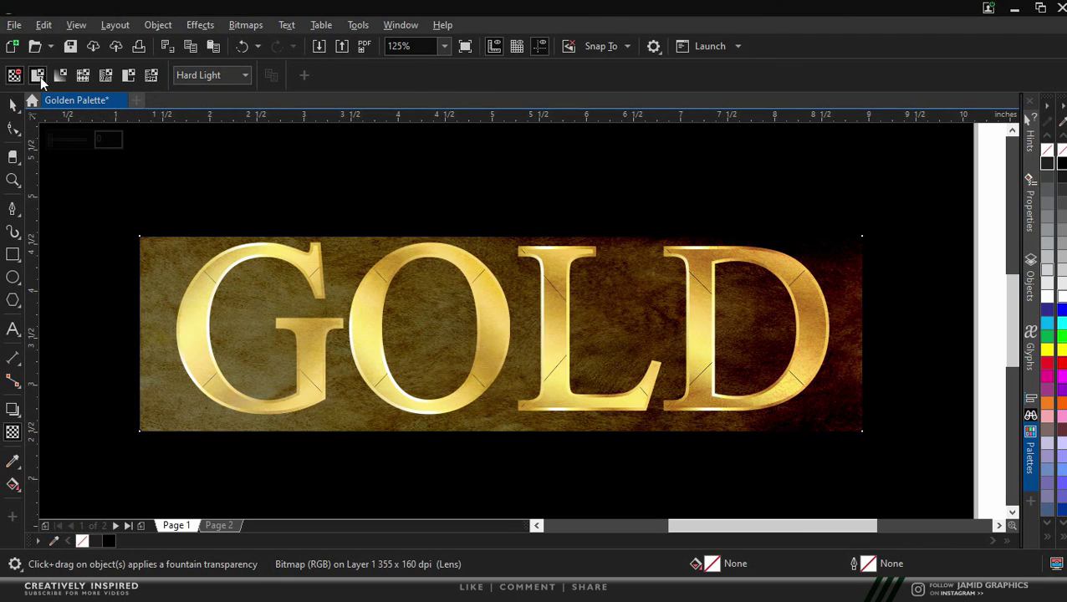
# - Remove the texture bitmap from the page and open the GOLD letters' PowerClip frame for editing
pyautogui.press('space')
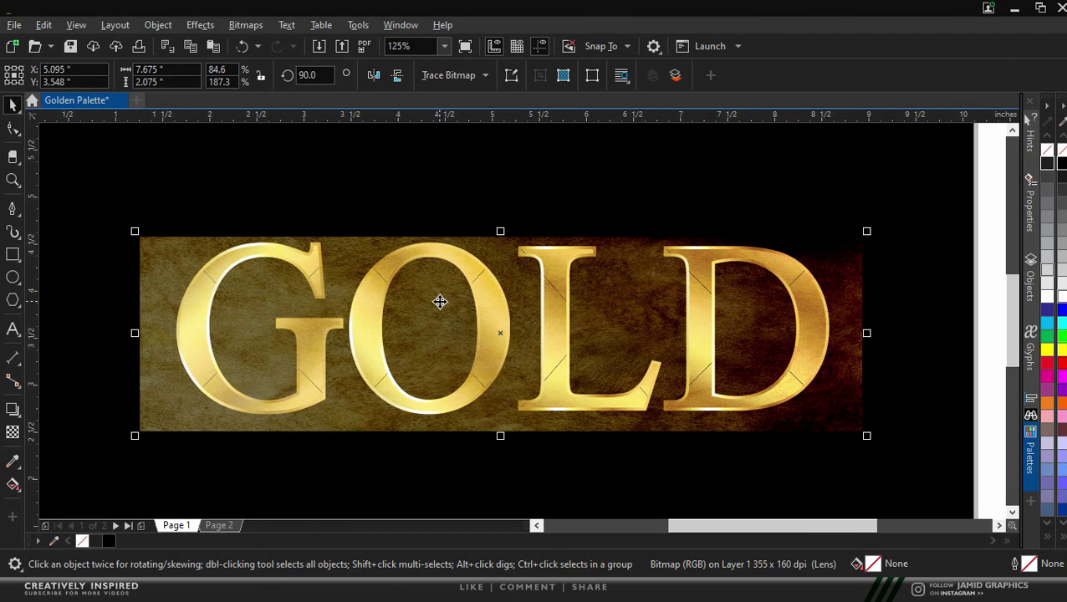
pyautogui.press('Delete')
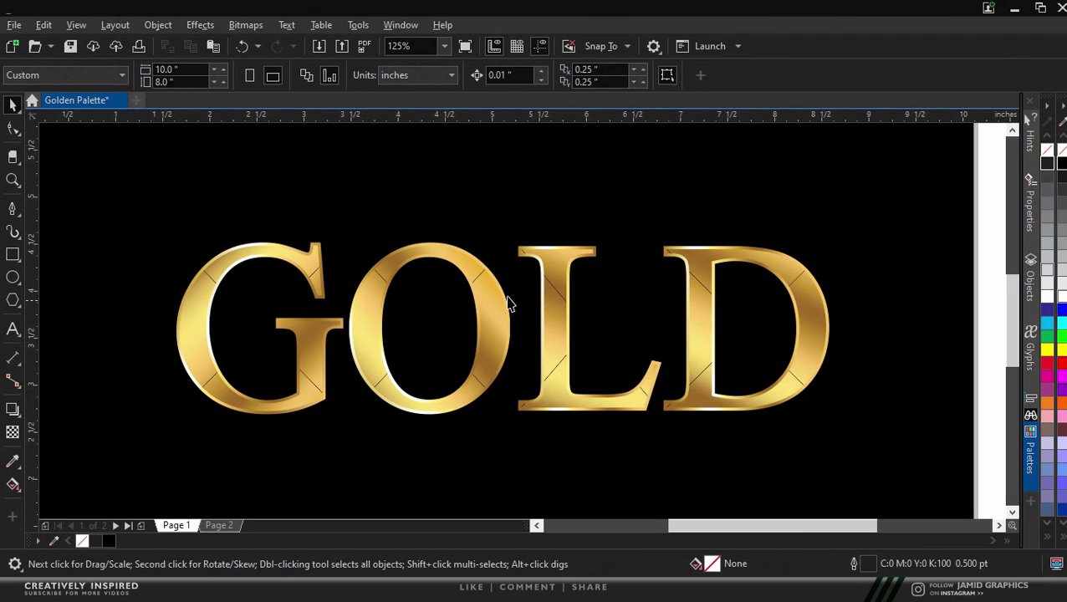
pyautogui.doubleClick(483, 315)
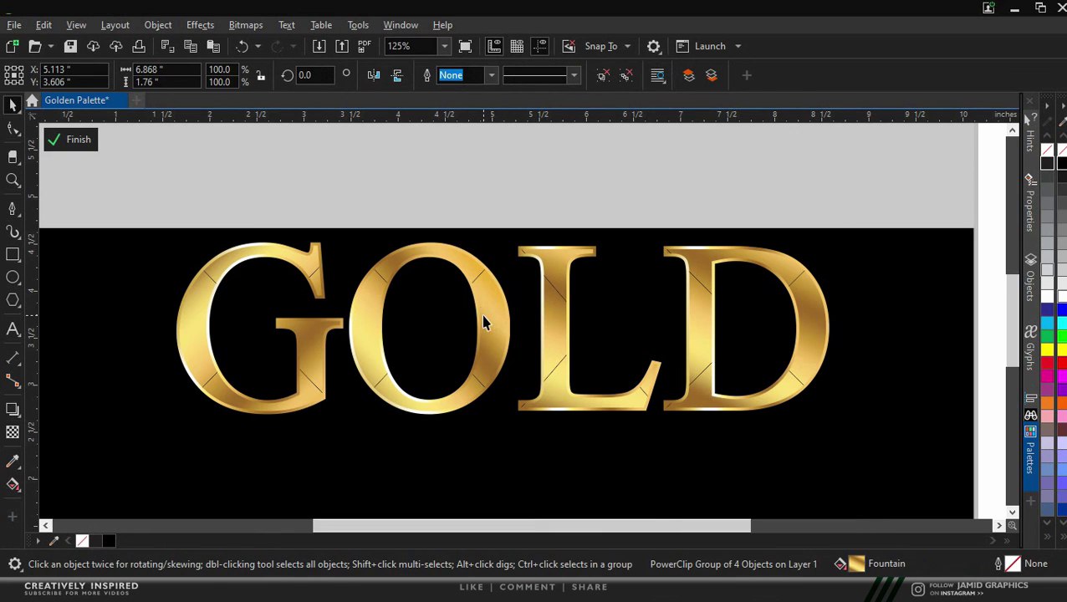